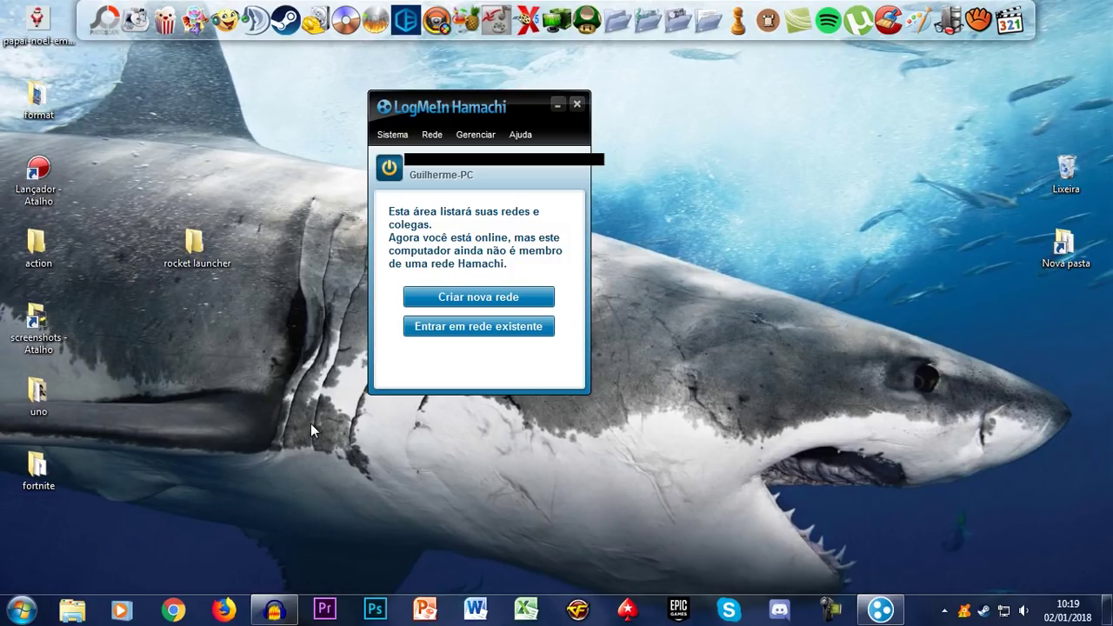
- Open the rocket launcher folder, check the Rocket-Launcher zip's options, then nudge Hamachi slightly right
{"action": "double_click", "coordinate": [195, 252]}
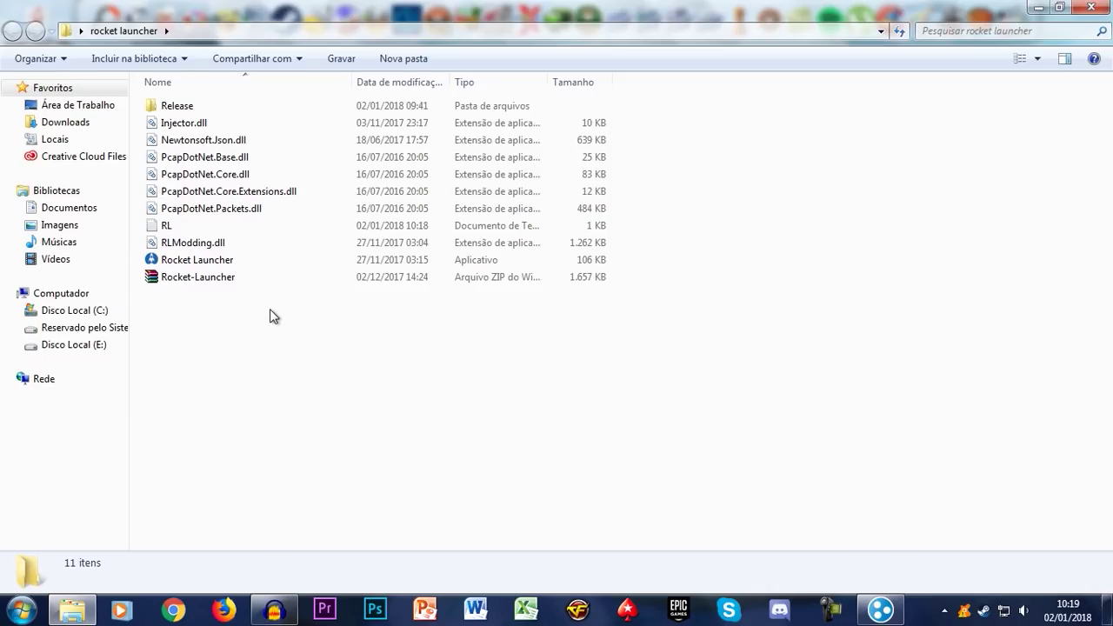
{"action": "right_click", "coordinate": [200, 287]}
{"action": "left_click", "coordinate": [165, 372]}
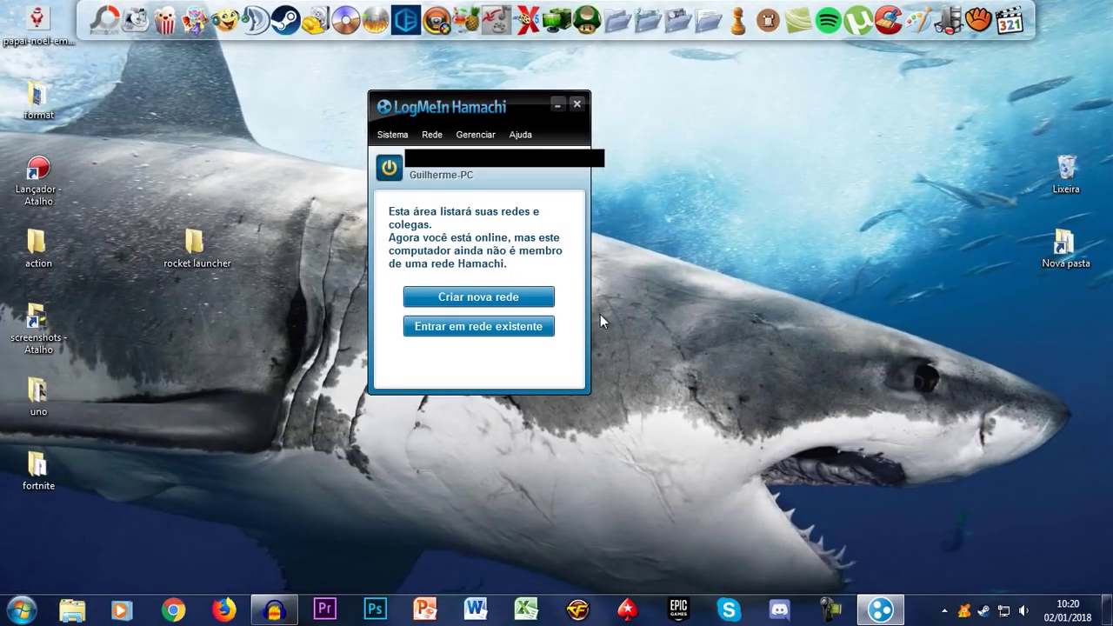
{"action": "left_click_drag", "start_coordinate": [419, 96], "coordinate": [453, 91]}
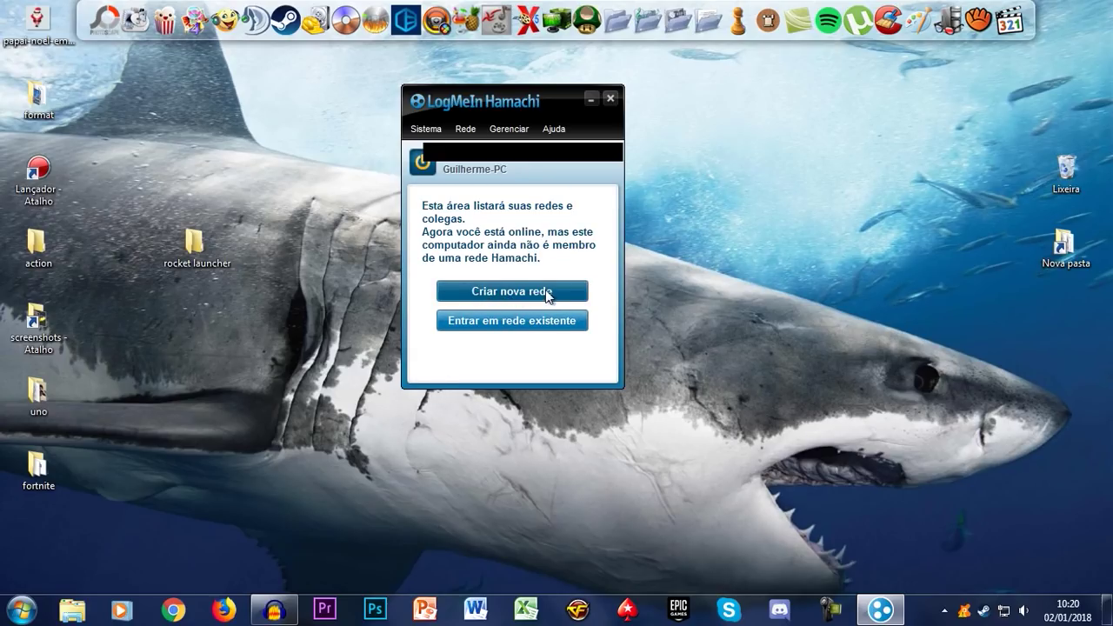
- Start a new Hamachi network and enter HUDASUHSAUHDSAUHD as its network ID
{"action": "left_click", "coordinate": [465, 129]}
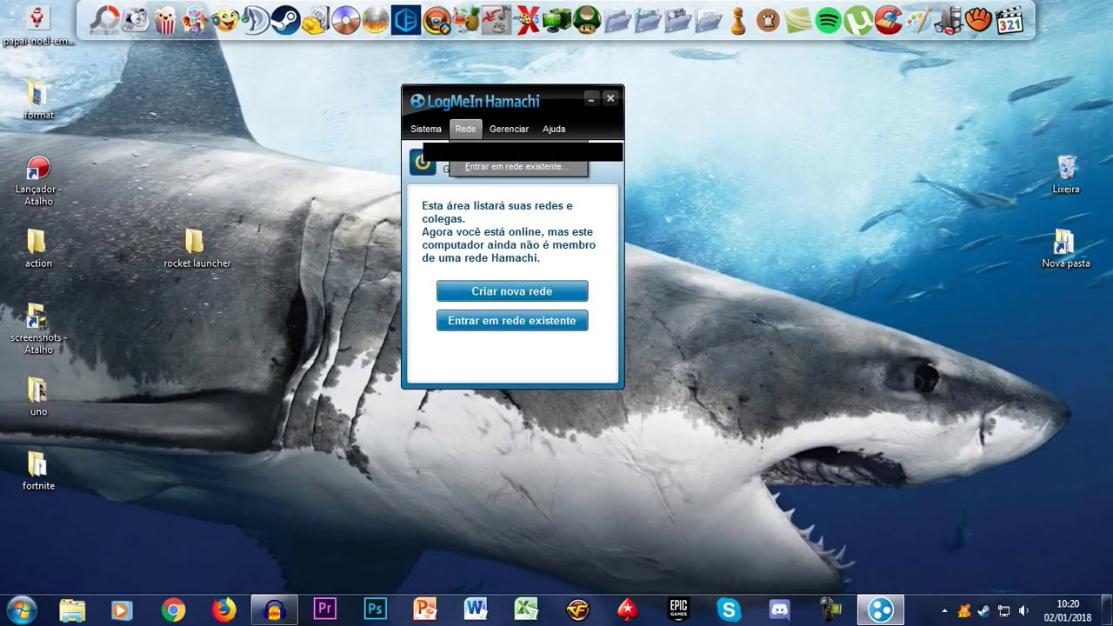
{"action": "left_click", "coordinate": [588, 257]}
{"action": "left_click", "coordinate": [539, 294]}
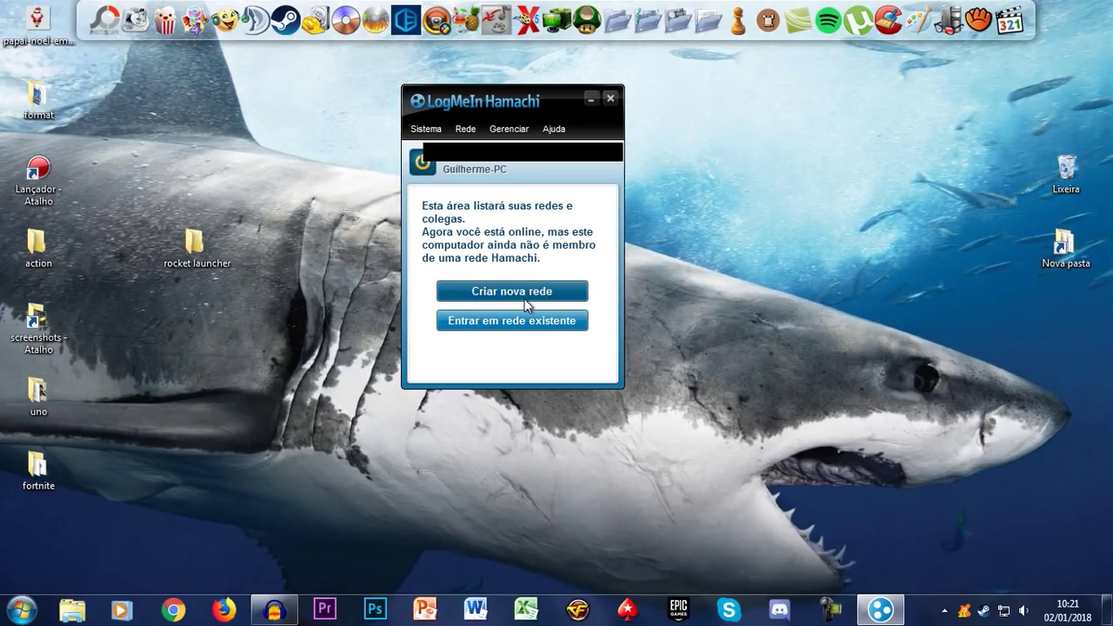
{"action": "left_click_drag", "start_coordinate": [506, 139], "coordinate": [730, 107]}
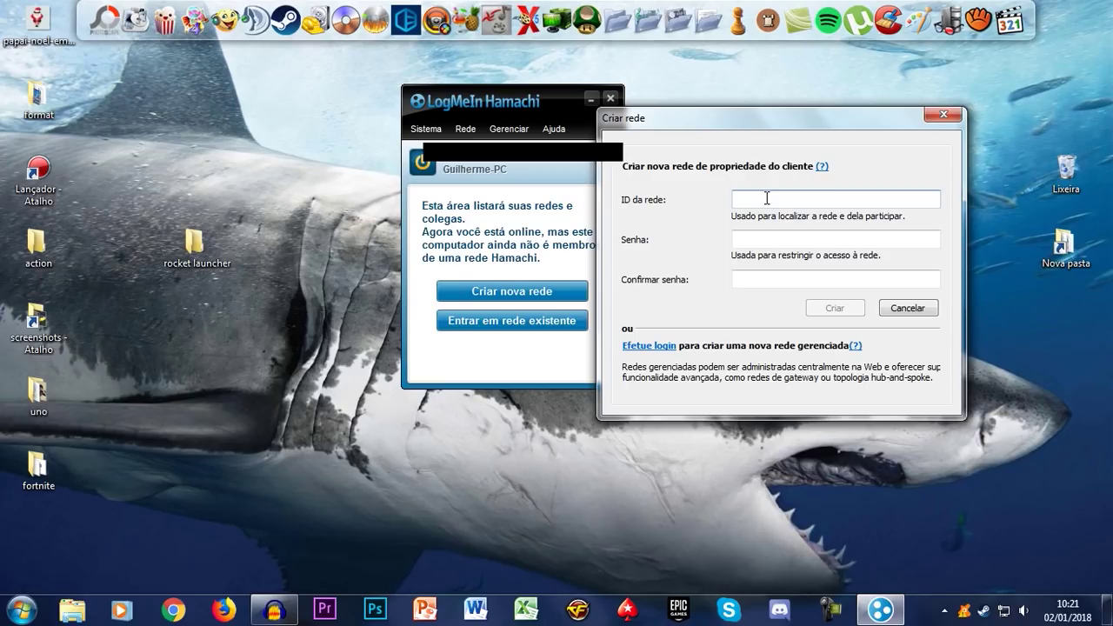
{"action": "type", "text": "HUDASUHSAUHDSAUHD"}
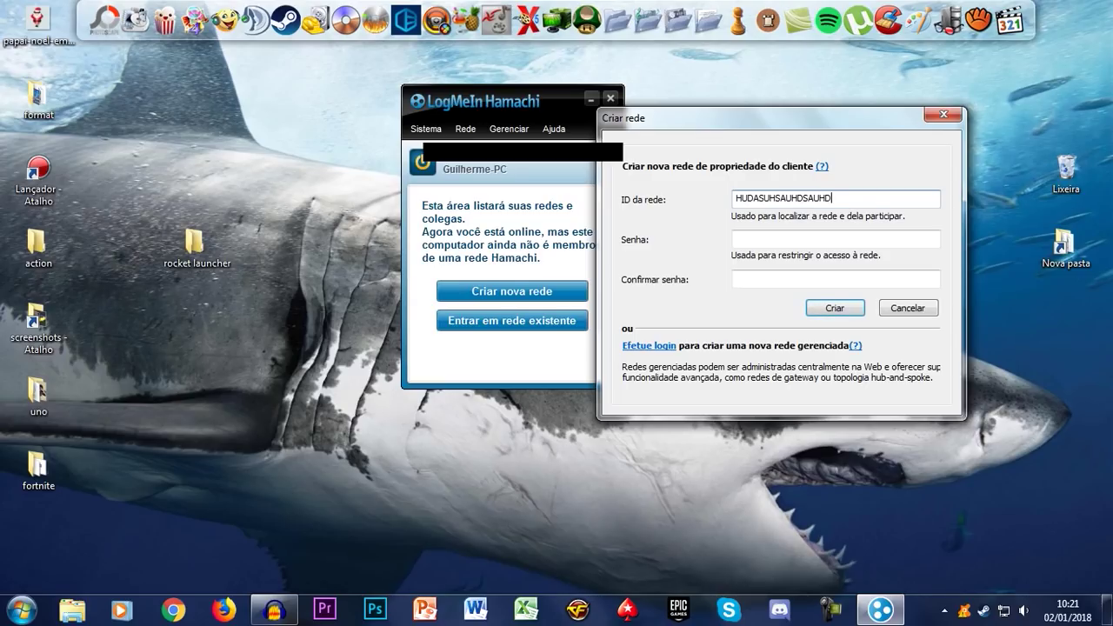
- Enter and confirm the network password, correcting the confirmation, then create the network
{"action": "left_click", "coordinate": [779, 239]}
{"action": "key", "text": "Tab"}
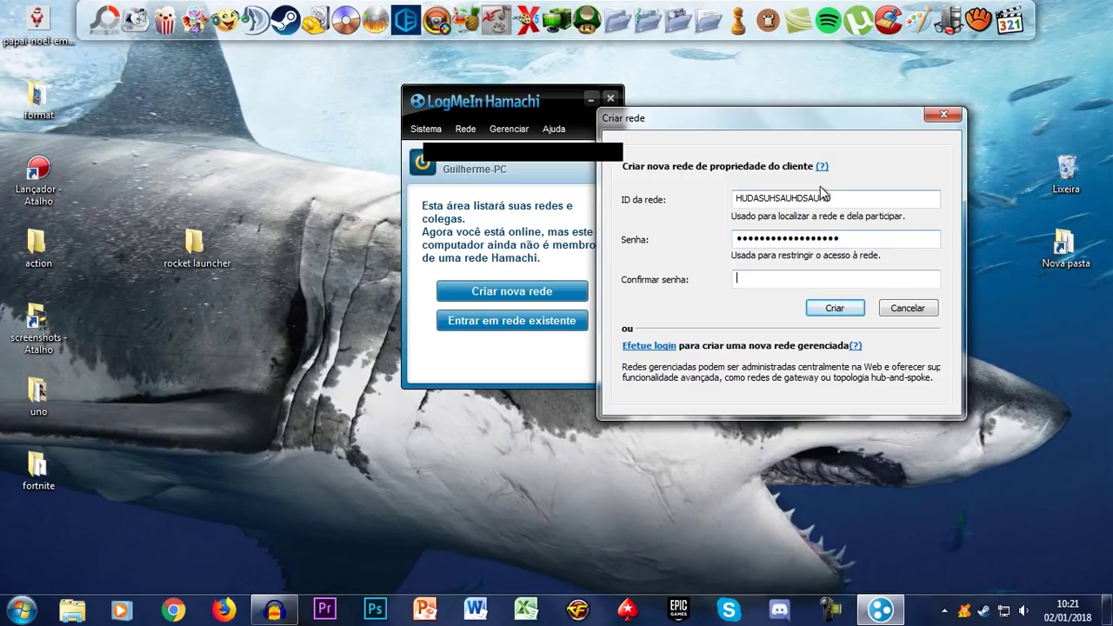
{"action": "key", "text": "BackSpace"}
{"action": "key", "text": "BackSpace"}
{"action": "key", "text": "BackSpace"}
{"action": "key", "text": "BackSpace"}
{"action": "key", "text": "BackSpace"}
{"action": "key", "text": "BackSpace"}
{"action": "key", "text": "BackSpace"}
{"action": "key", "text": "BackSpace"}
{"action": "key", "text": "BackSpace"}
{"action": "key", "text": "BackSpace"}
{"action": "key", "text": "BackSpace"}
{"action": "key", "text": "BackSpace"}
{"action": "double_click", "coordinate": [877, 238]}
{"action": "key", "text": "BackSpace"}
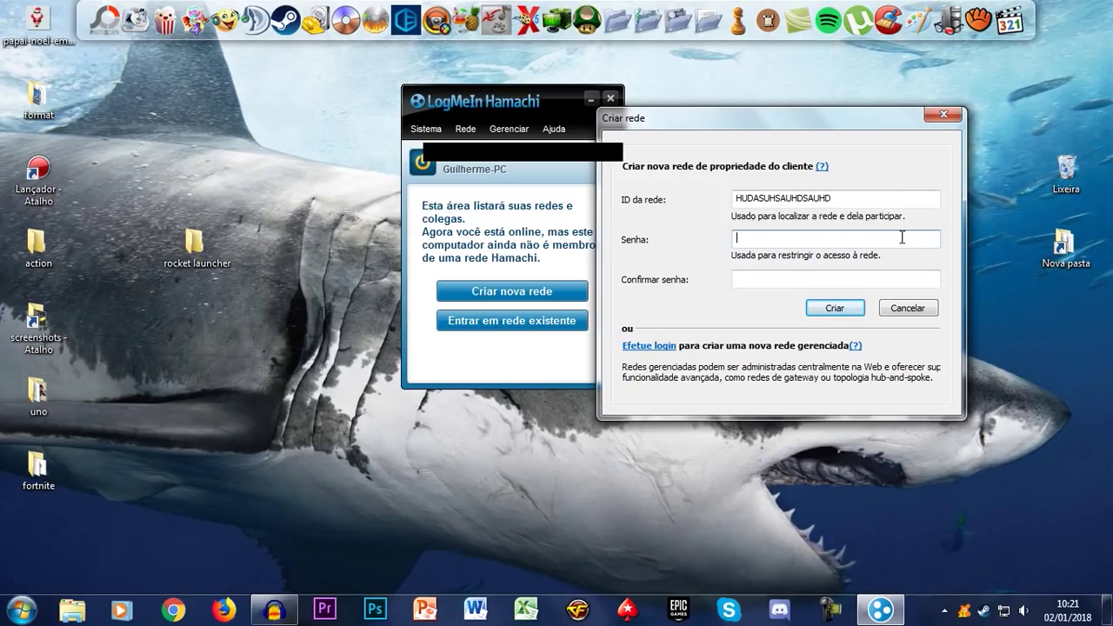
{"action": "left_click", "coordinate": [838, 278]}
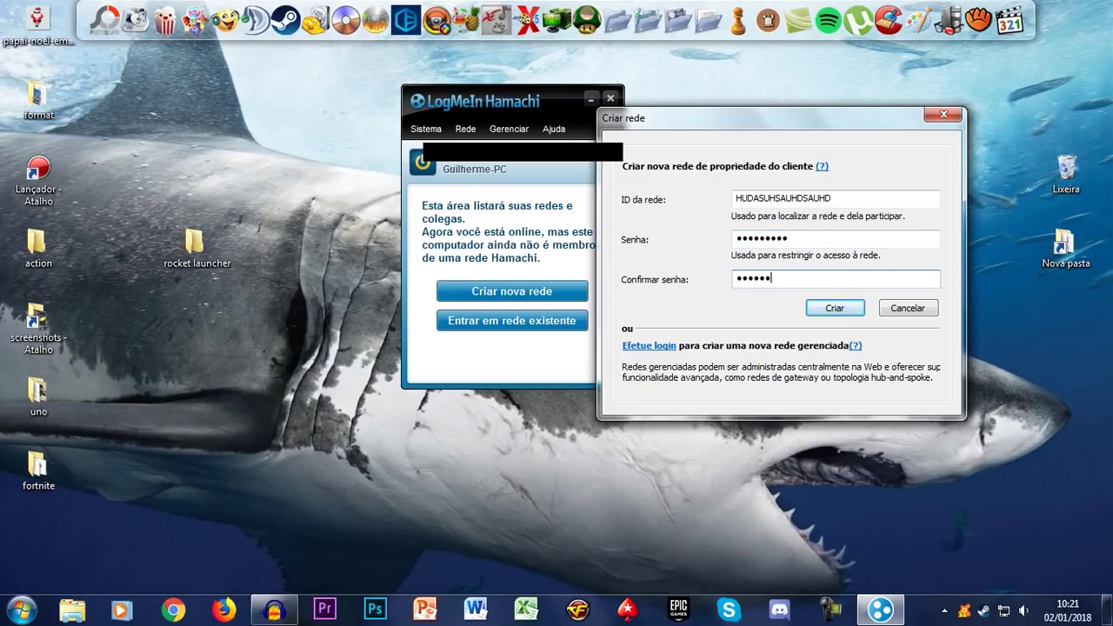
{"action": "left_click", "coordinate": [834, 308]}
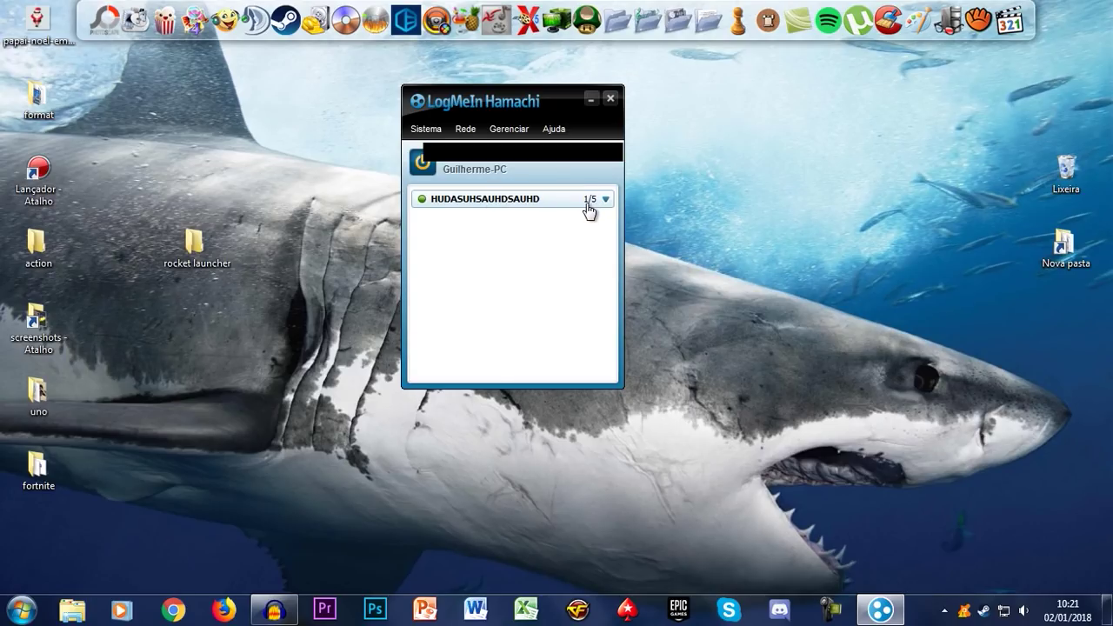
{"action": "mouse_move", "coordinate": [492, 211]}
{"action": "left_click", "coordinate": [466, 129]}
{"action": "left_click", "coordinate": [504, 162]}
{"action": "left_click_drag", "start_coordinate": [500, 221], "coordinate": [836, 165]}
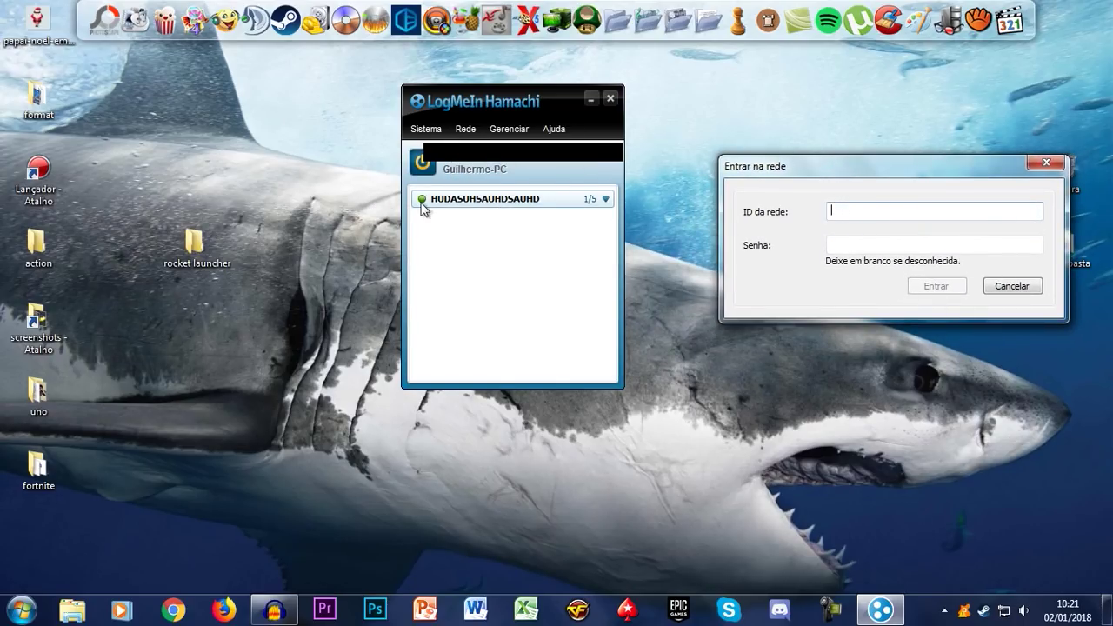
{"action": "left_click", "coordinate": [849, 246]}
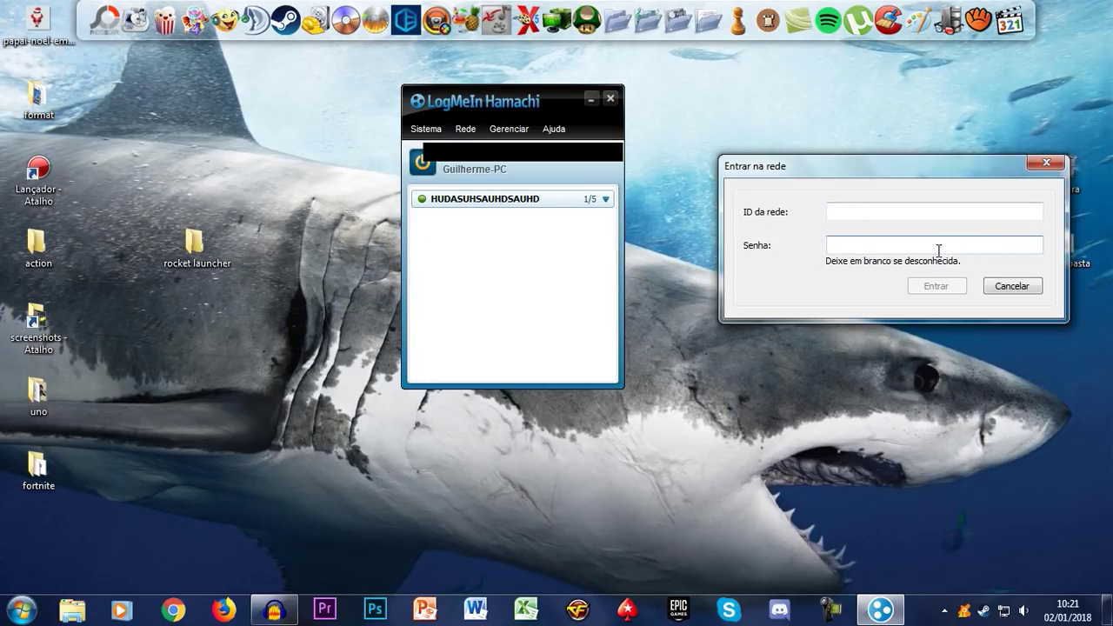
{"action": "left_click", "coordinate": [1009, 287]}
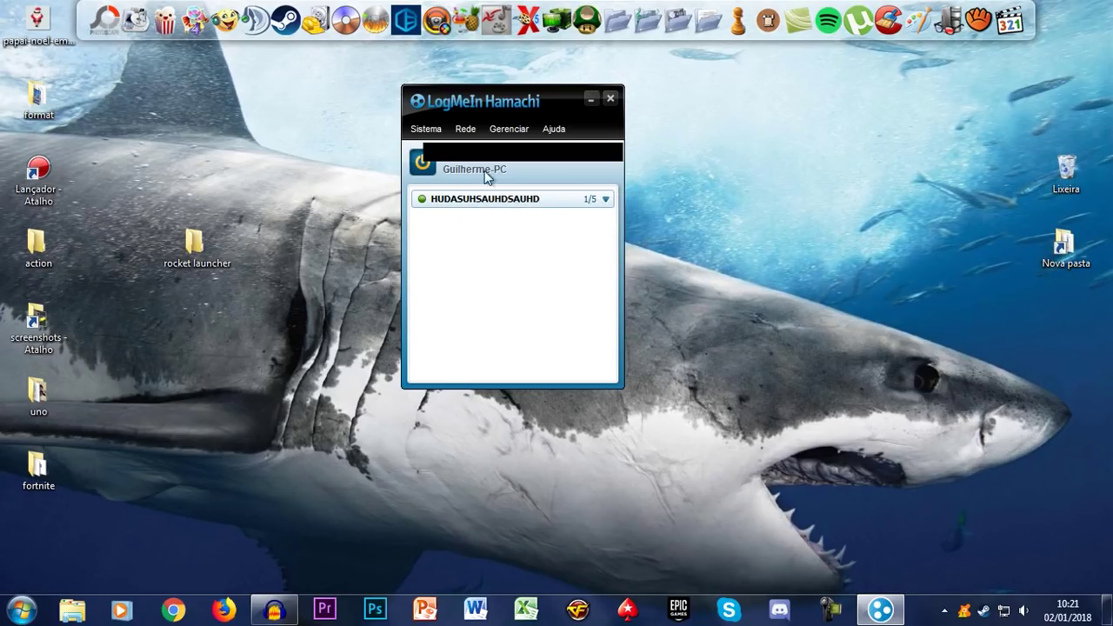
{"action": "mouse_move", "coordinate": [498, 210]}
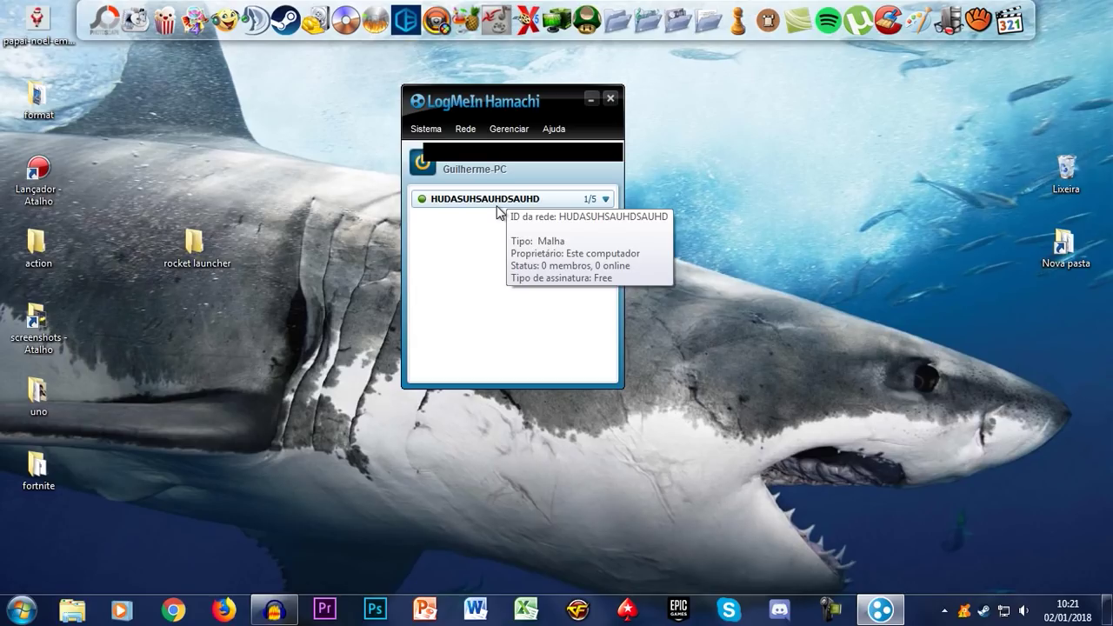
- Minimize Hamachi and launch the Rocket Launcher application from the rocket launcher folder in Explorer
{"action": "left_click", "coordinate": [592, 98]}
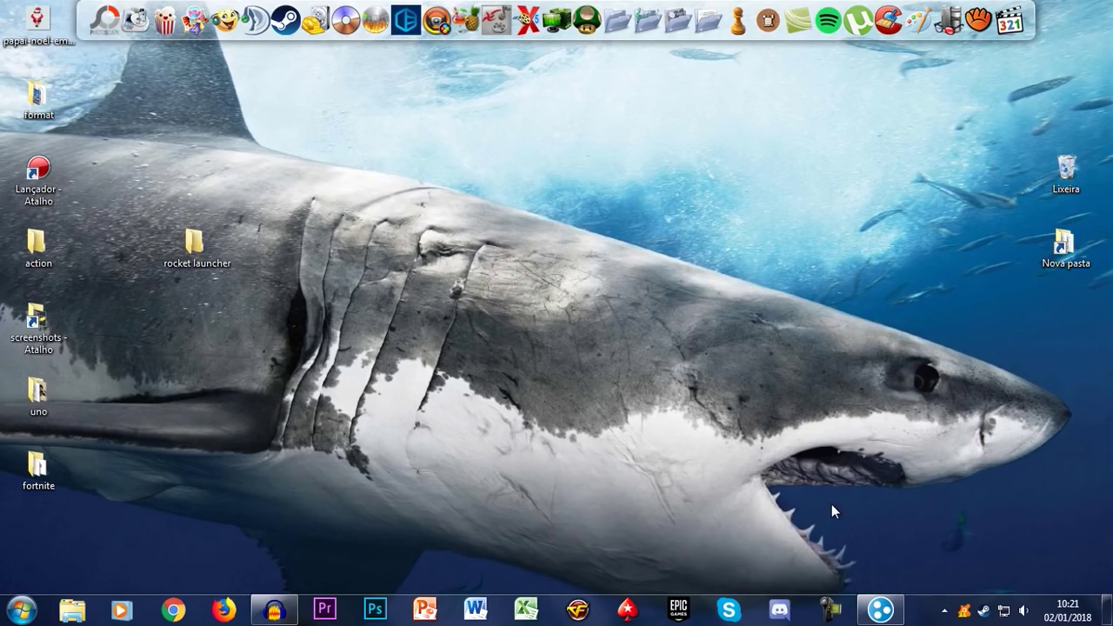
{"action": "double_click", "coordinate": [215, 241]}
{"action": "left_click", "coordinate": [200, 264]}
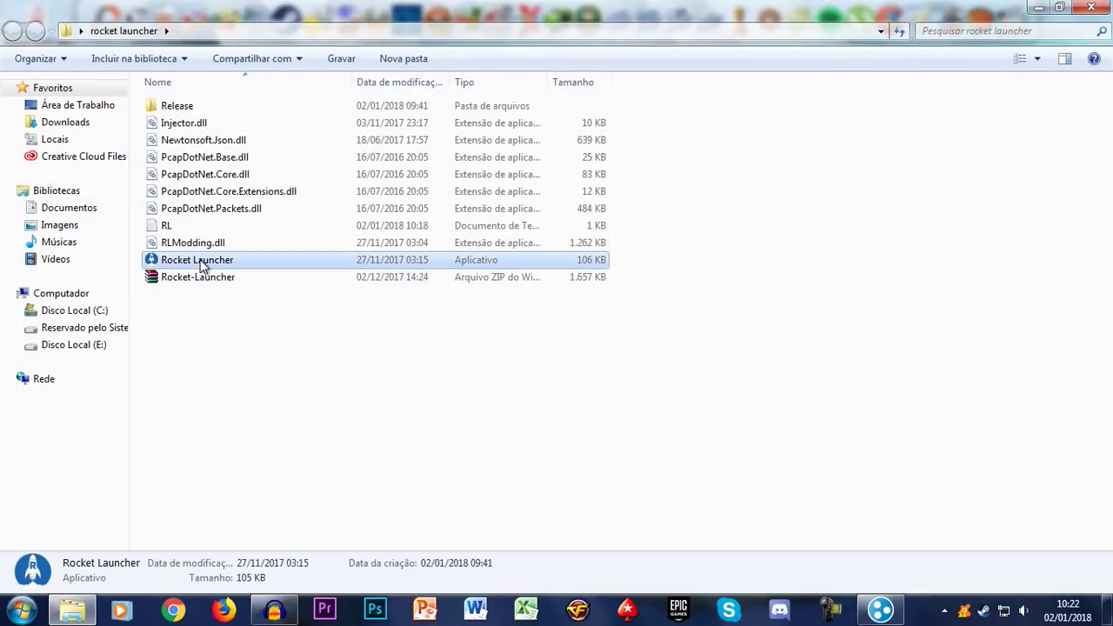
{"action": "double_click", "coordinate": [200, 264]}
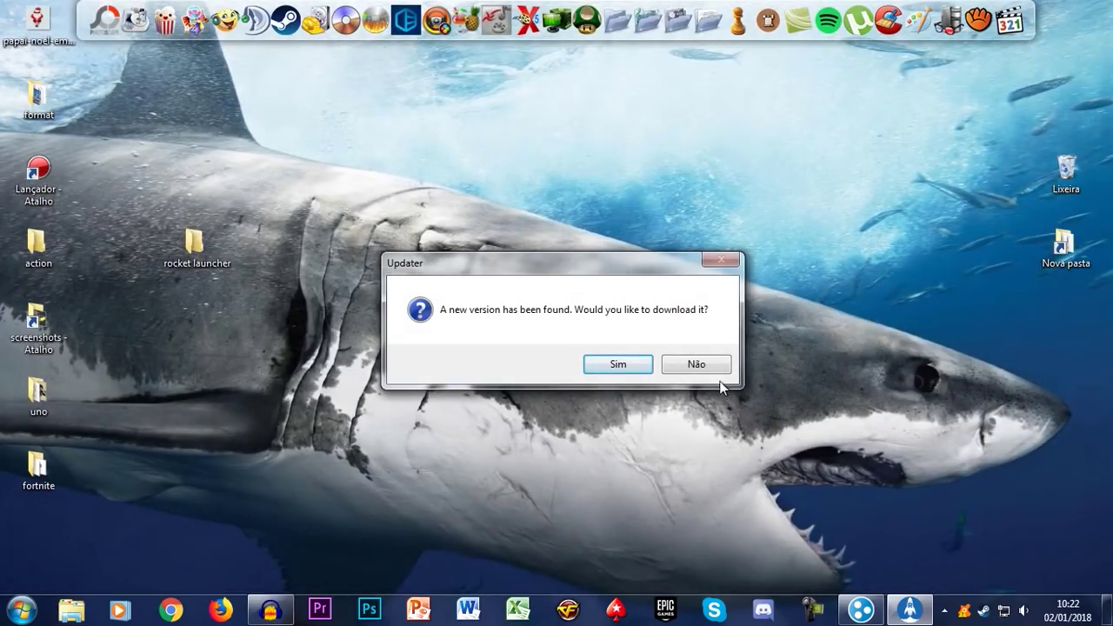
- Decline the Updater's new version, reposition the Rocket Launcher 3.4 window, and glance over Settings unchanged
{"action": "left_click", "coordinate": [715, 367]}
{"action": "left_click_drag", "start_coordinate": [539, 215], "coordinate": [528, 211]}
{"action": "left_click", "coordinate": [517, 236]}
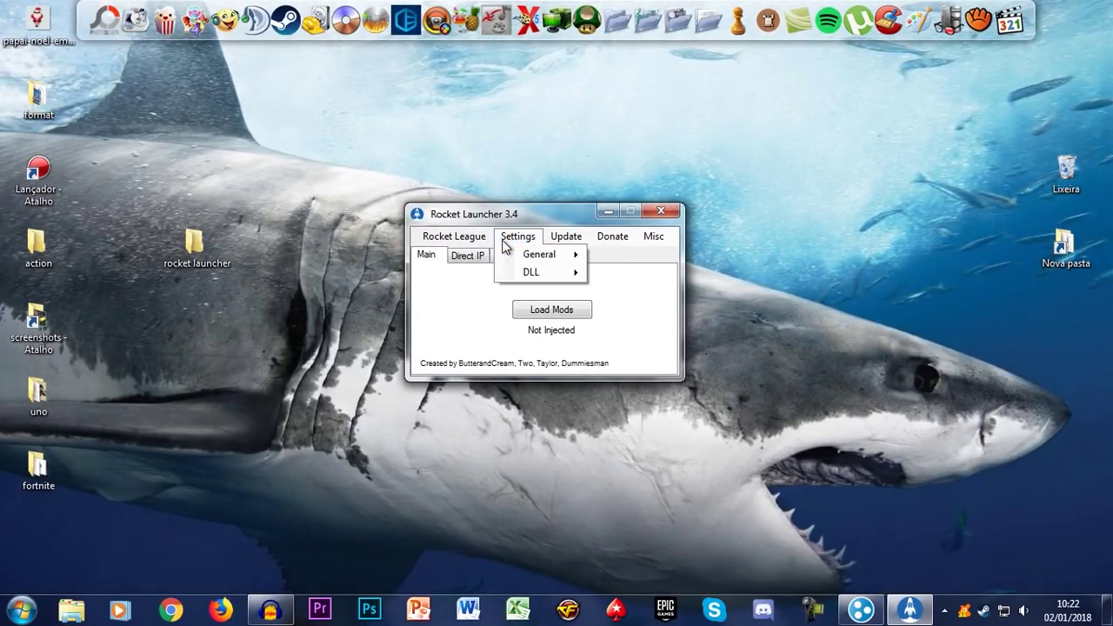
{"action": "mouse_move", "coordinate": [525, 257]}
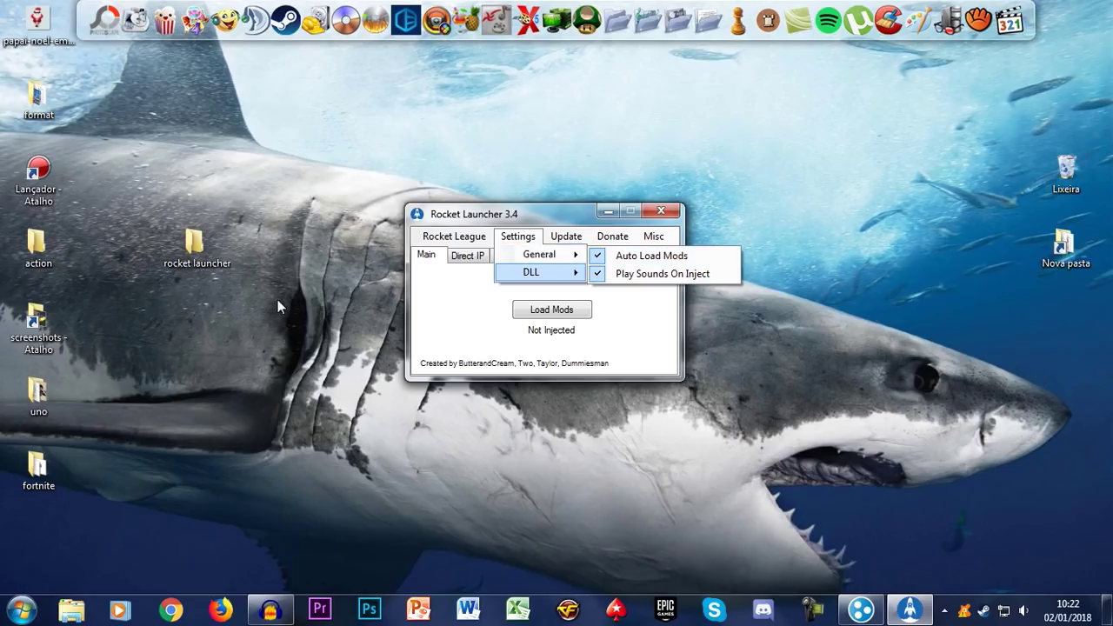
{"action": "left_click", "coordinate": [466, 300]}
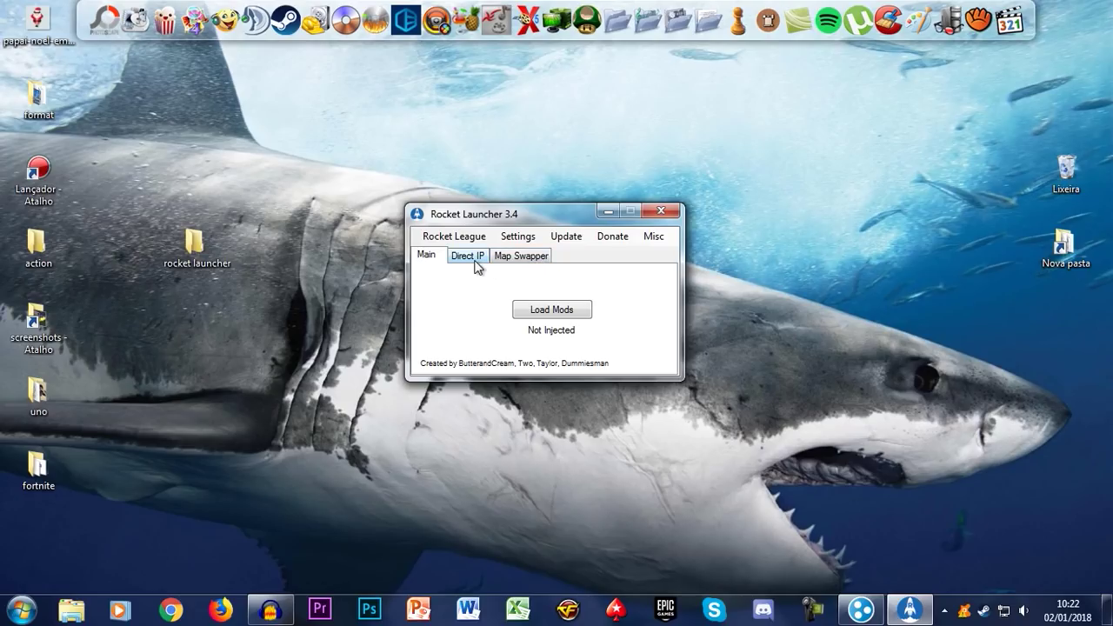
- Show the Map Swapper page and browse its map list, including BeachVolley, without choosing one
{"action": "left_click", "coordinate": [516, 257]}
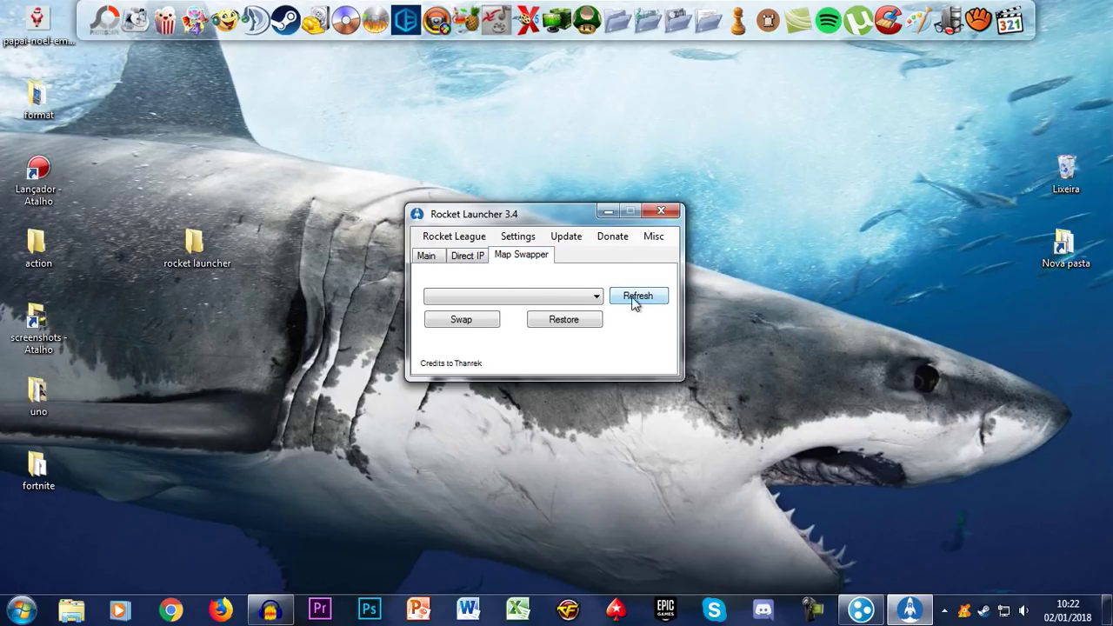
{"action": "left_click", "coordinate": [594, 298]}
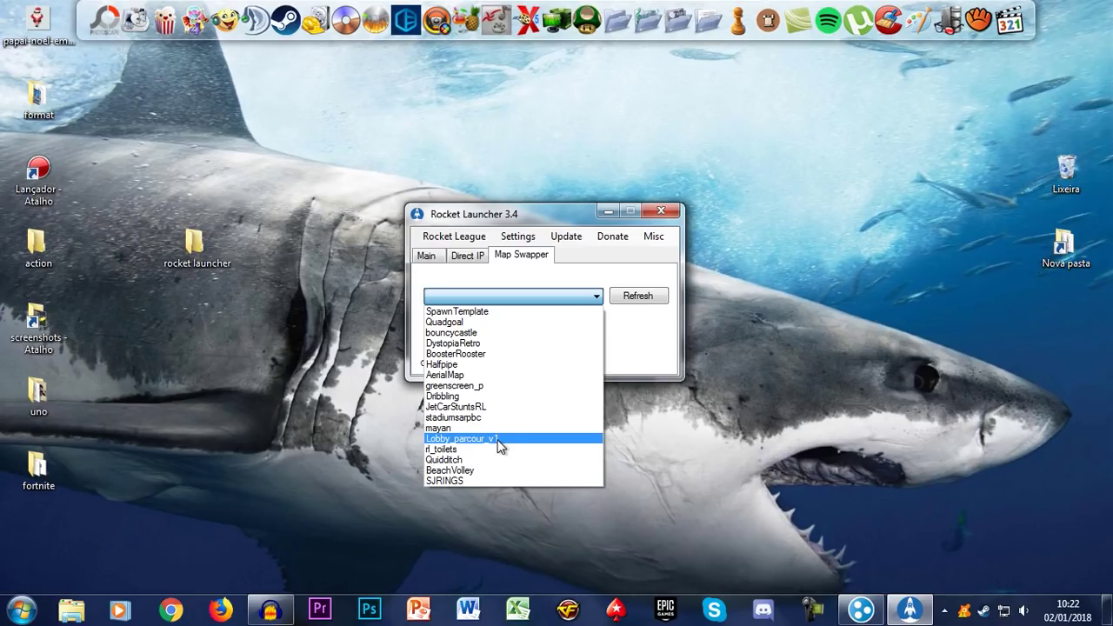
{"action": "left_click", "coordinate": [638, 341]}
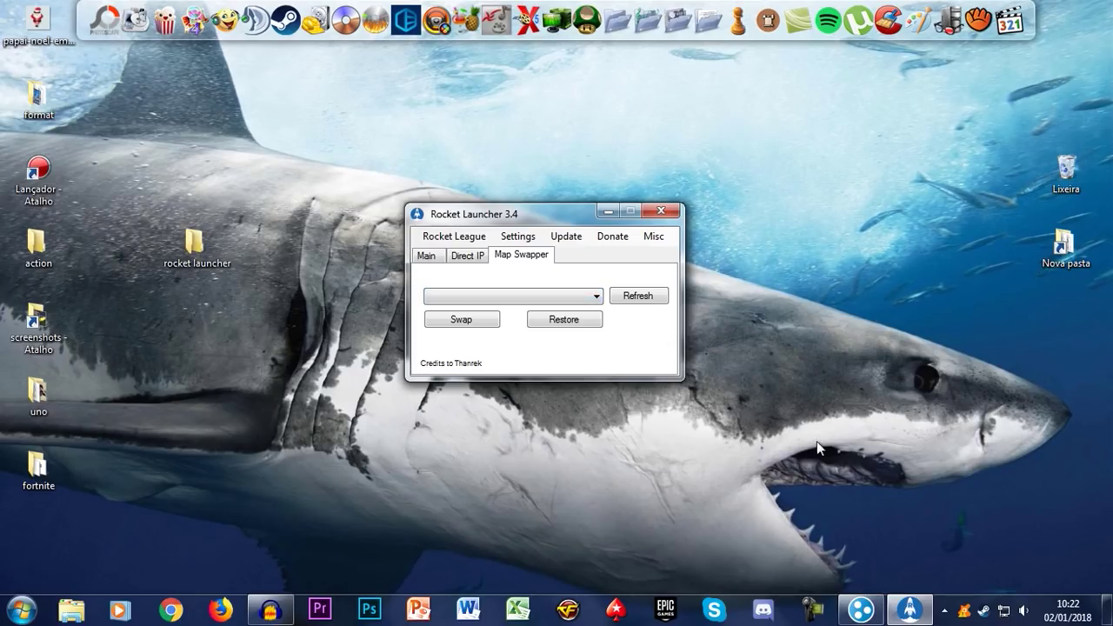
{"action": "right_click", "coordinate": [983, 609]}
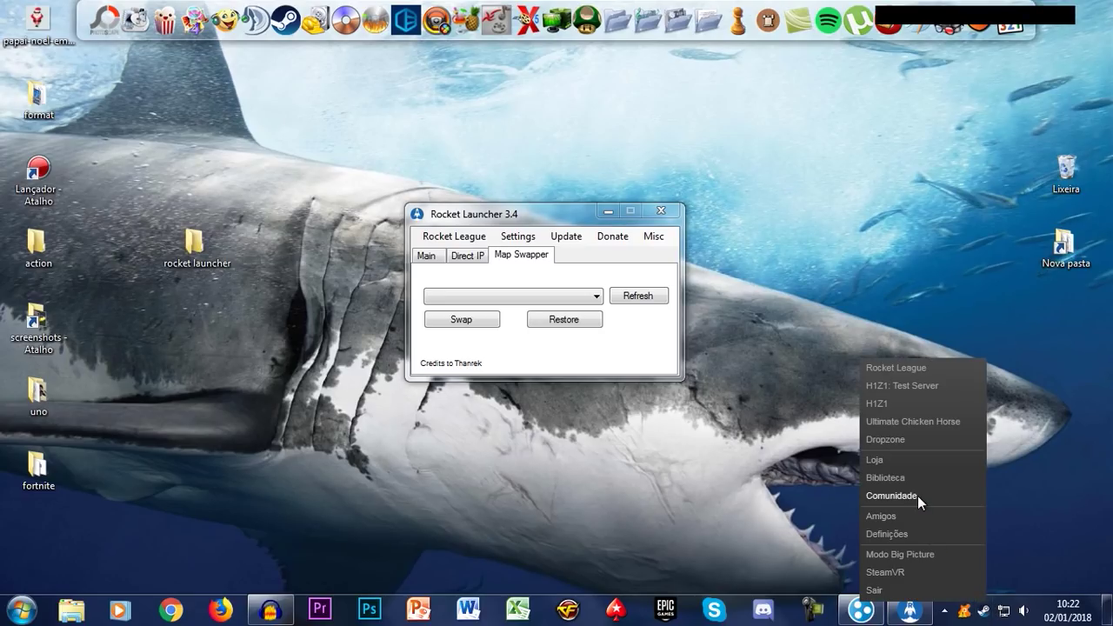
- Go through Steam's Rocket League Workshop to the Half Pipe map page, then close Steam
{"action": "left_click", "coordinate": [917, 496]}
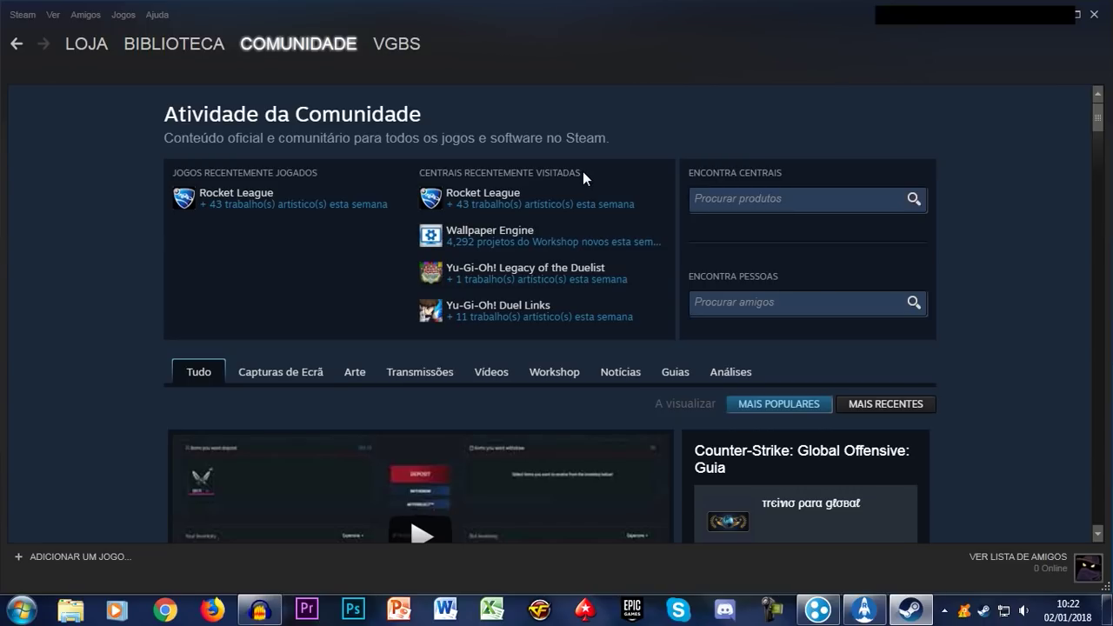
{"action": "left_click", "coordinate": [261, 197]}
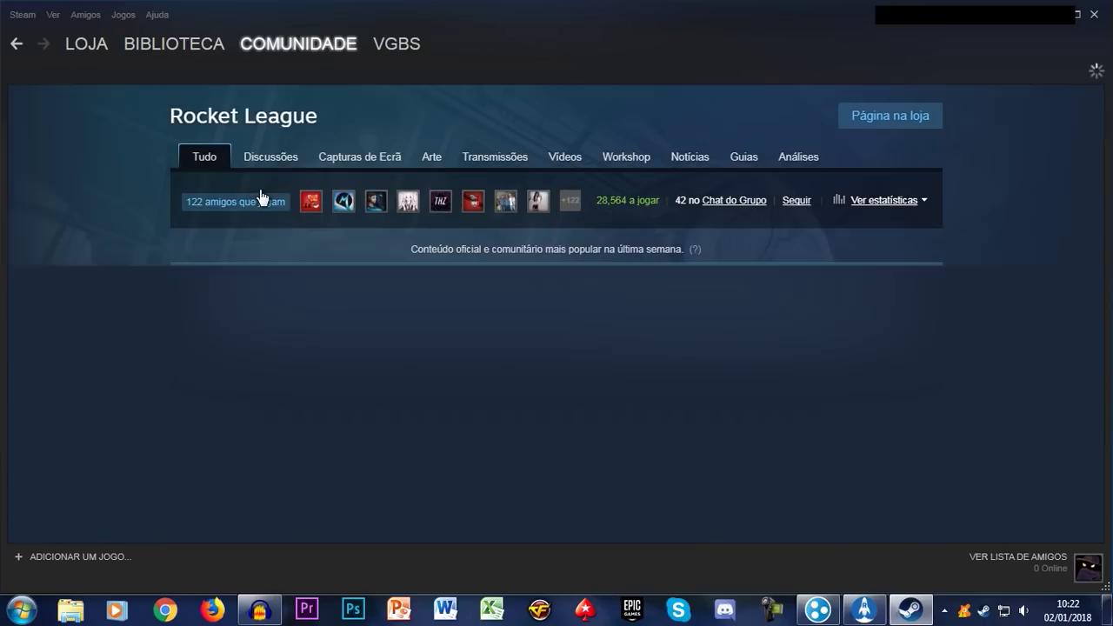
{"action": "left_click", "coordinate": [619, 161]}
{"action": "left_click_drag", "start_coordinate": [1098, 154], "coordinate": [1098, 318]}
{"action": "mouse_move", "coordinate": [297, 154]}
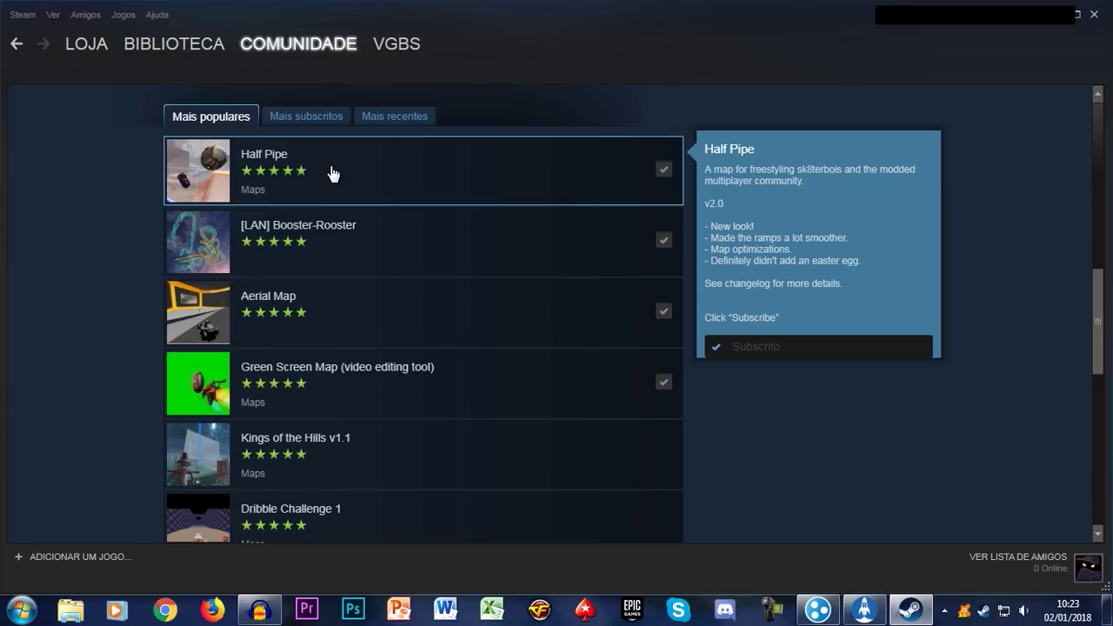
{"action": "left_click", "coordinate": [333, 173]}
{"action": "scroll", "coordinate": [736, 313], "scroll_direction": "down", "scroll_amount": 7}
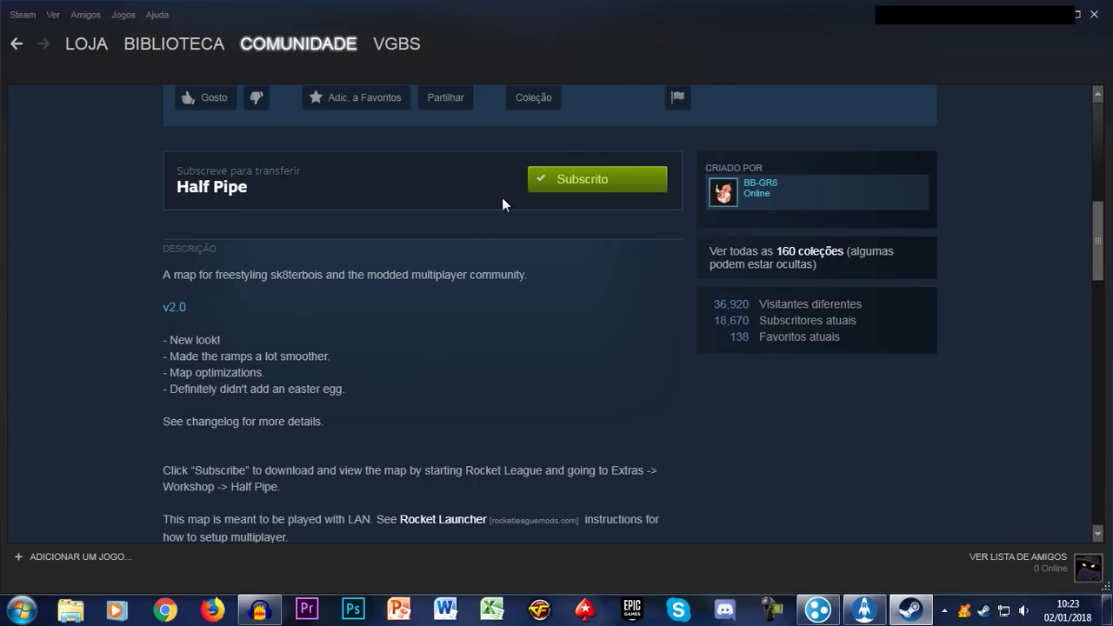
{"action": "left_click", "coordinate": [1099, 14]}
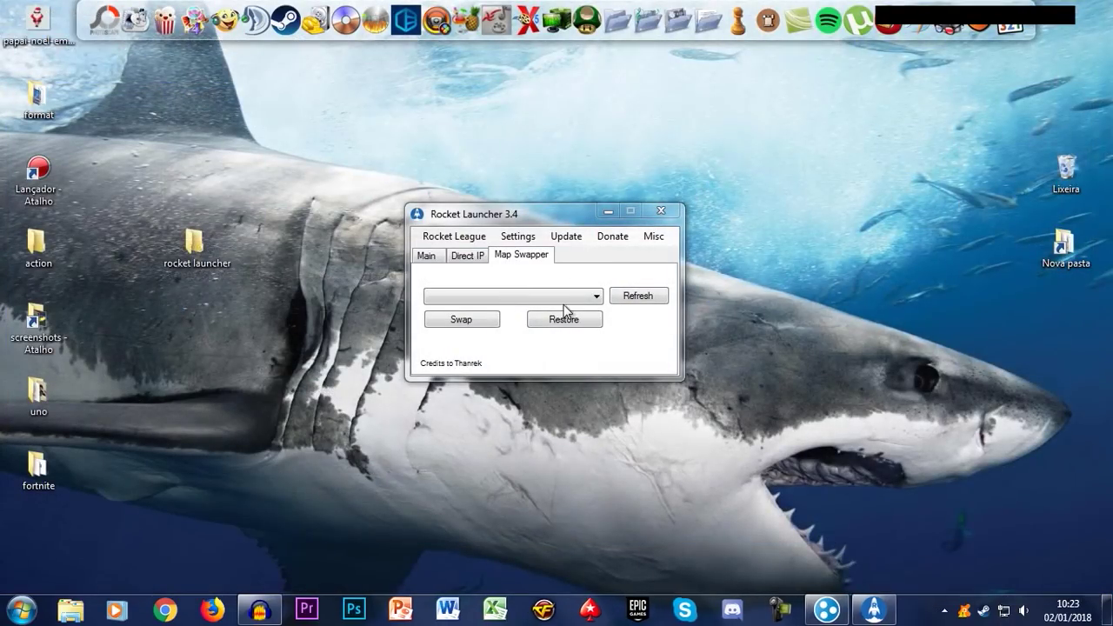
- Swap BeachVolley in for Underpass, acknowledge the success message, and return to the Main page
{"action": "left_click", "coordinate": [547, 297]}
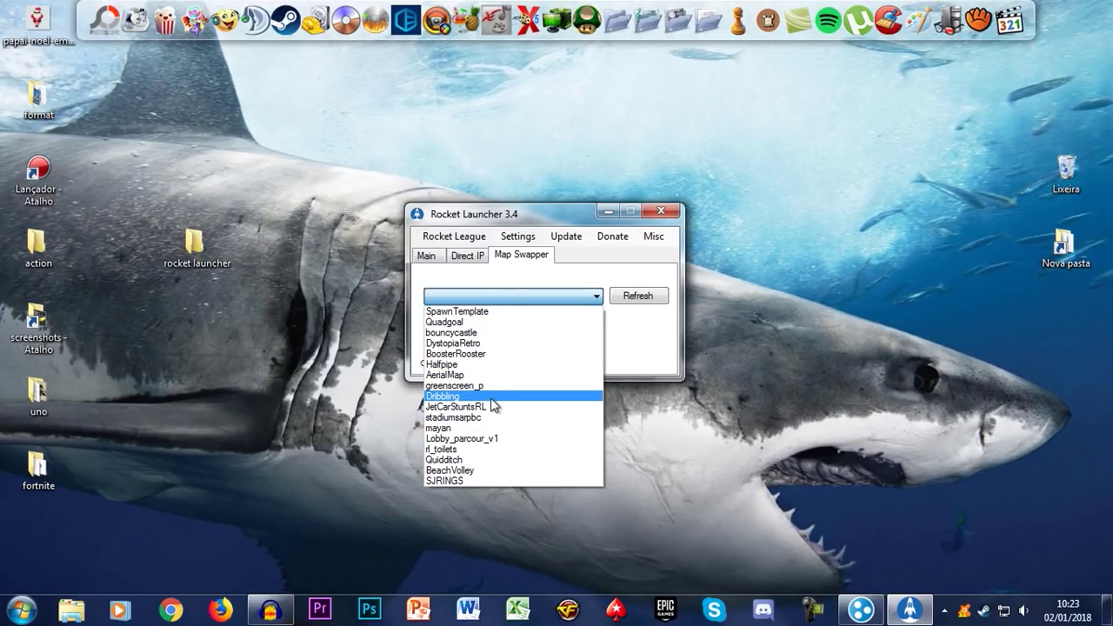
{"action": "left_click", "coordinate": [489, 474]}
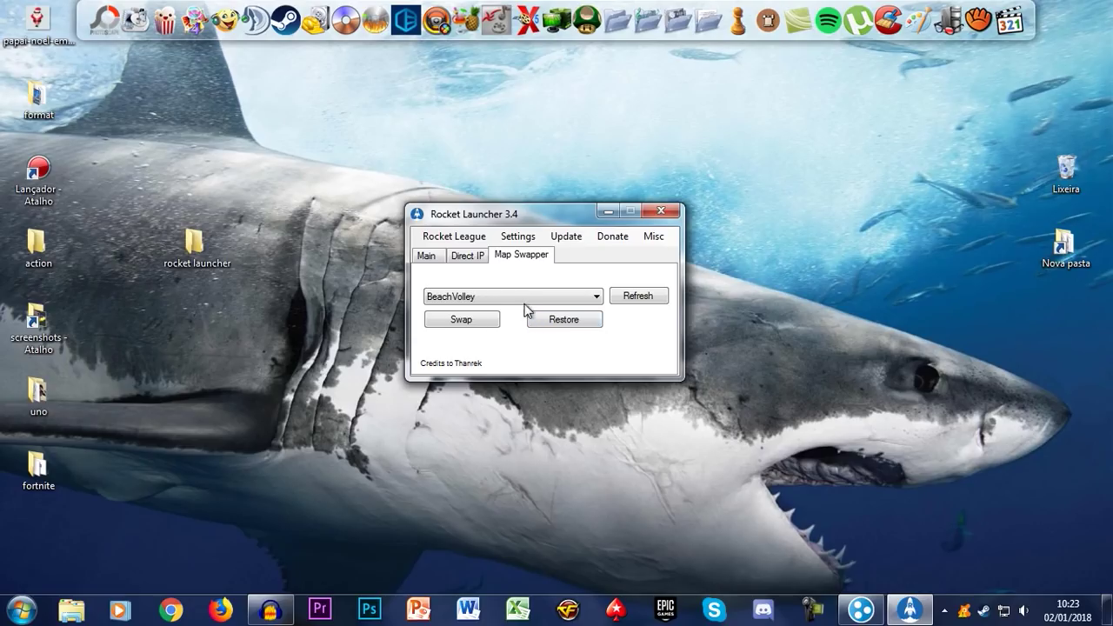
{"action": "left_click", "coordinate": [488, 322]}
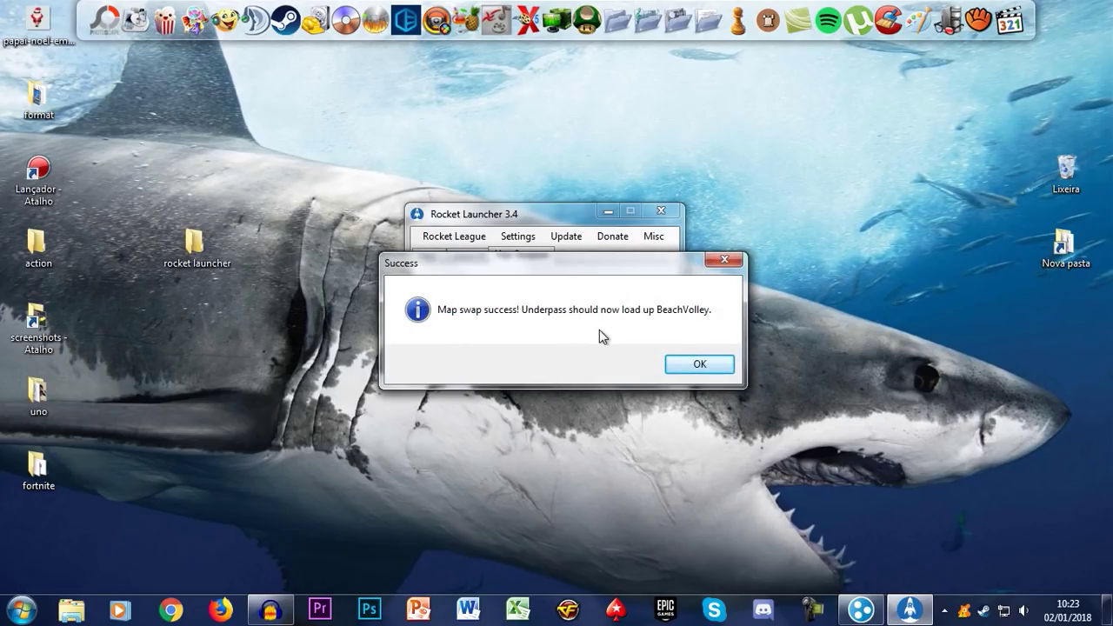
{"action": "left_click", "coordinate": [700, 365]}
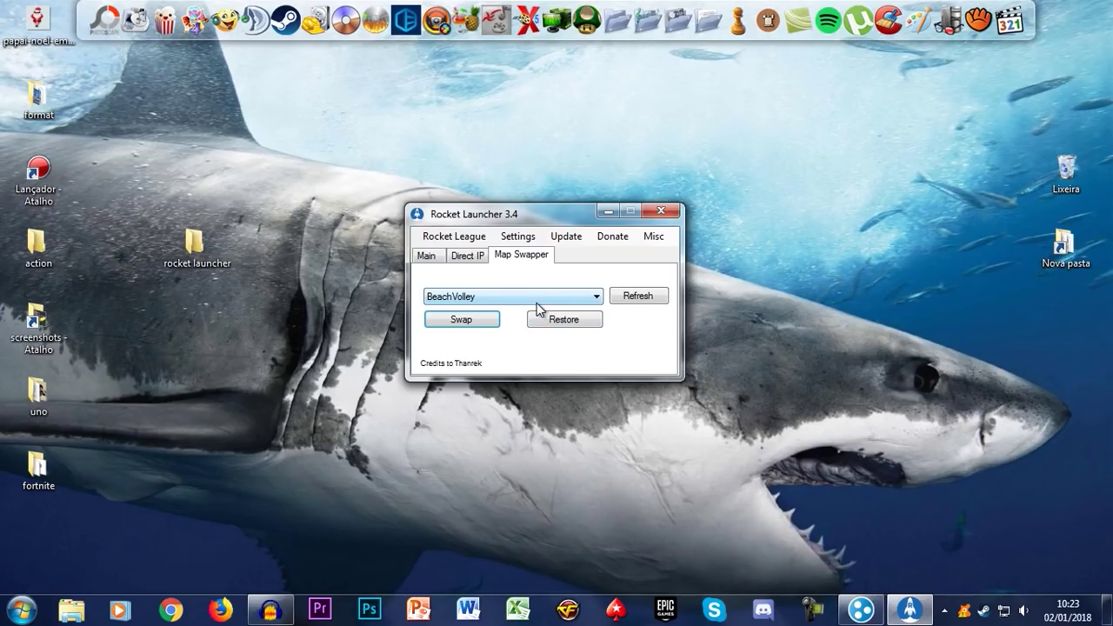
{"action": "left_click", "coordinate": [539, 308]}
{"action": "left_click", "coordinate": [646, 346]}
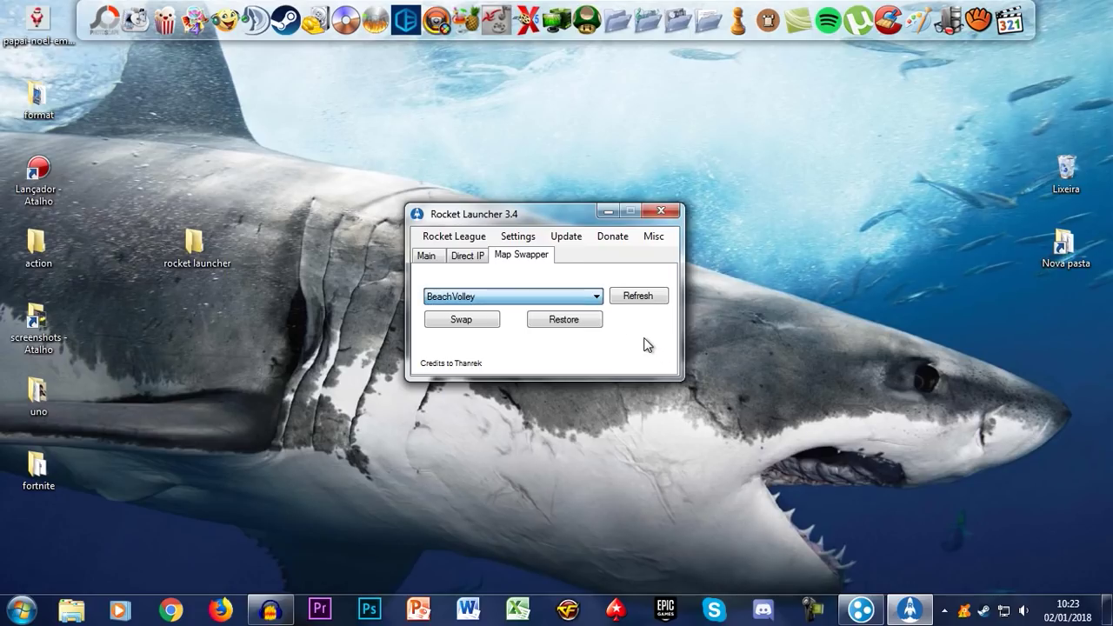
{"action": "left_click", "coordinate": [432, 258]}
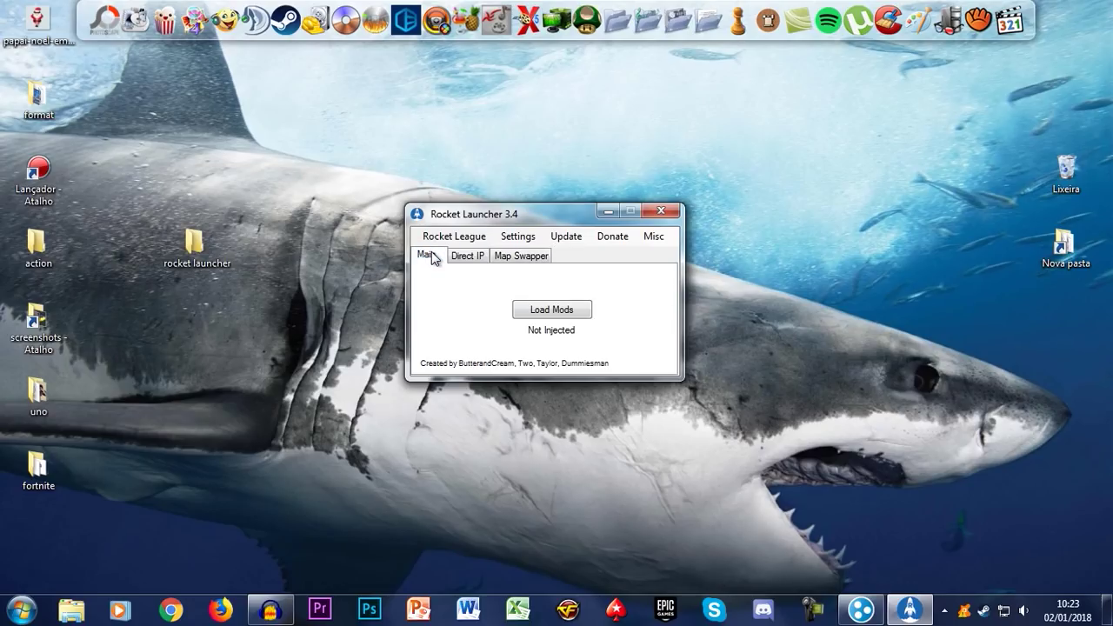
- Launch Rocket League from the Steam tray menu and skip the splash screens to the main menu
{"action": "right_click", "coordinate": [983, 616]}
{"action": "left_click", "coordinate": [995, 384]}
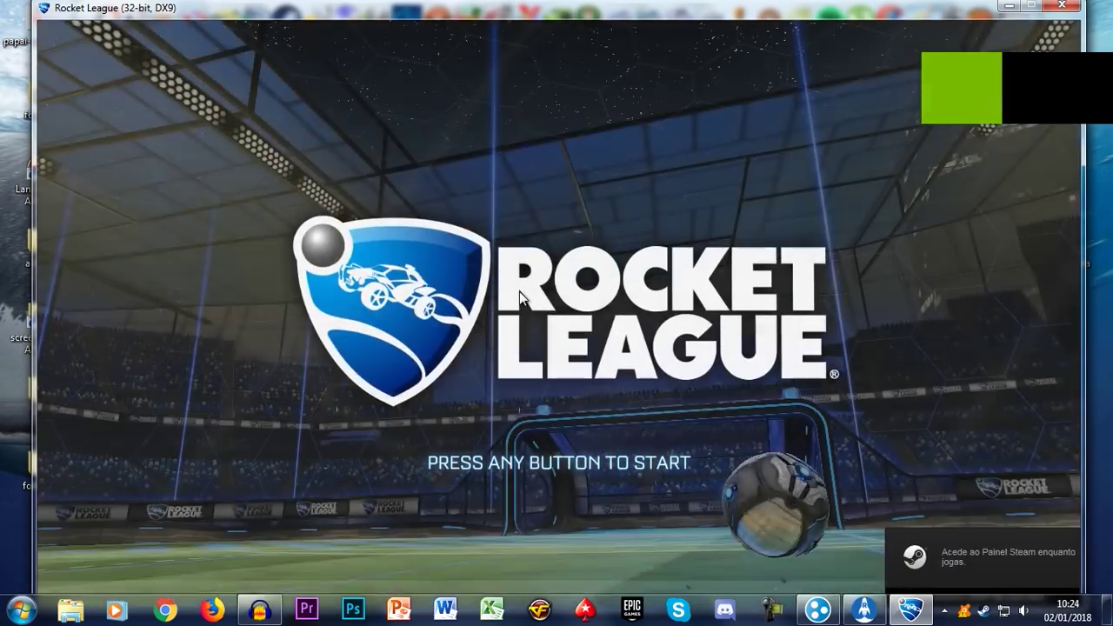
{"action": "left_click", "coordinate": [519, 291]}
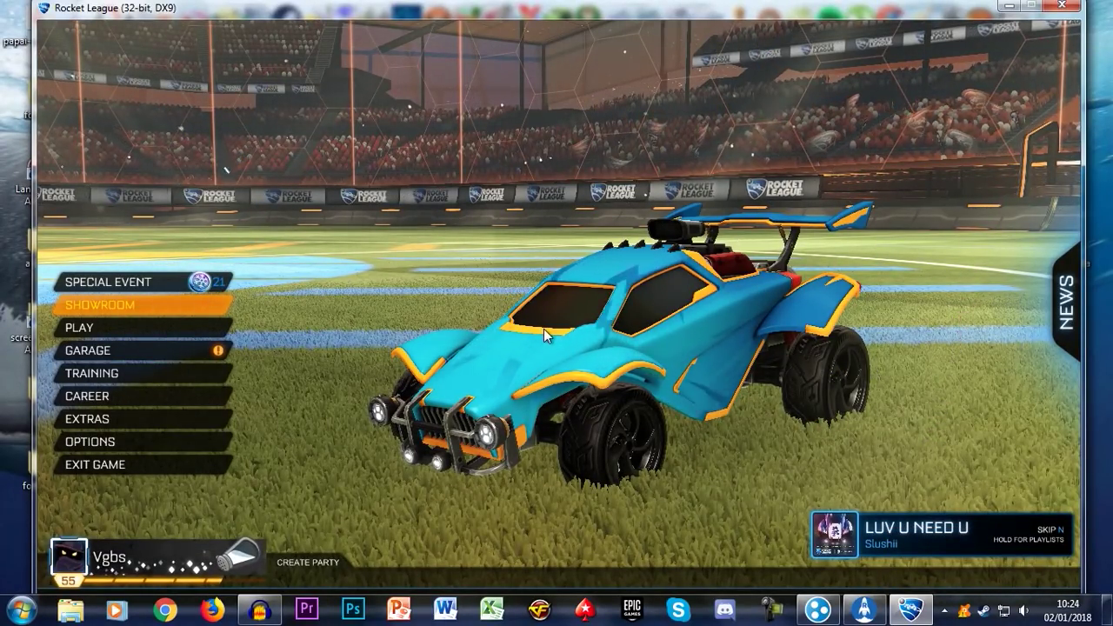
- From the mod menu's LAN Mods > Host Server, set the map to DFH Stadium (Snowy)
{"action": "key", "text": "F2"}
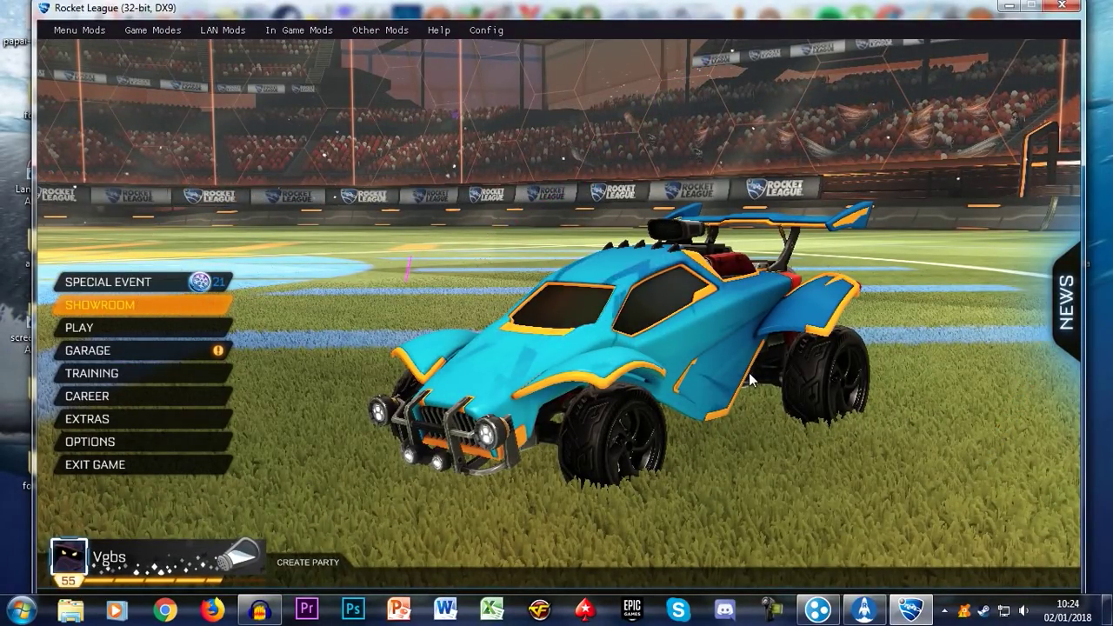
{"action": "left_click", "coordinate": [213, 30]}
{"action": "left_click", "coordinate": [217, 87]}
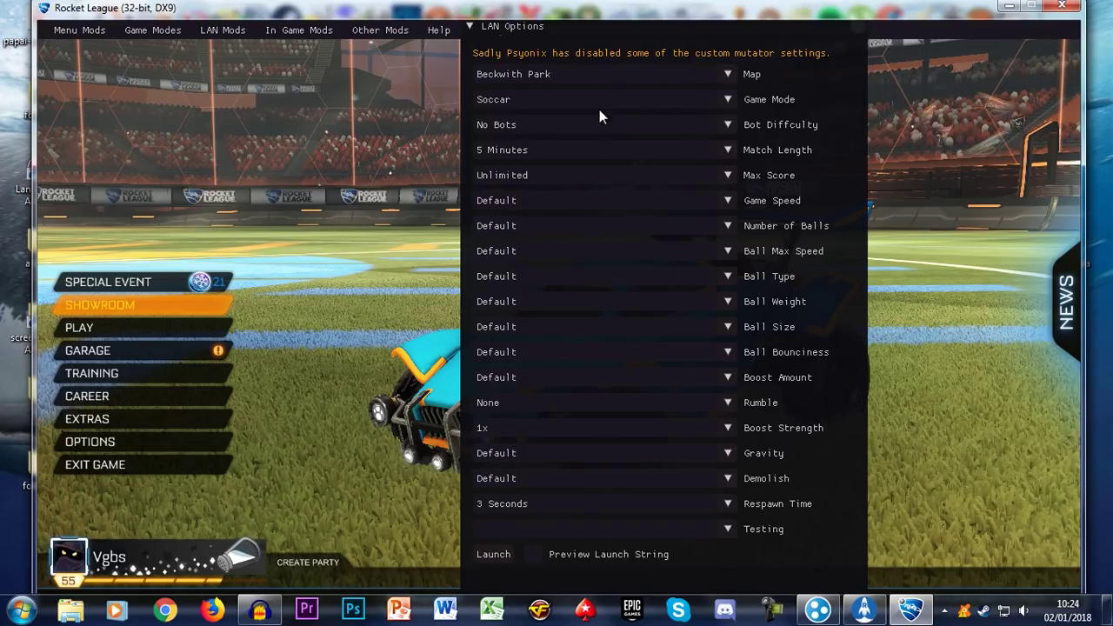
{"action": "left_click", "coordinate": [727, 74]}
{"action": "left_click_drag", "start_coordinate": [731, 112], "coordinate": [733, 130]}
{"action": "left_click", "coordinate": [604, 139]}
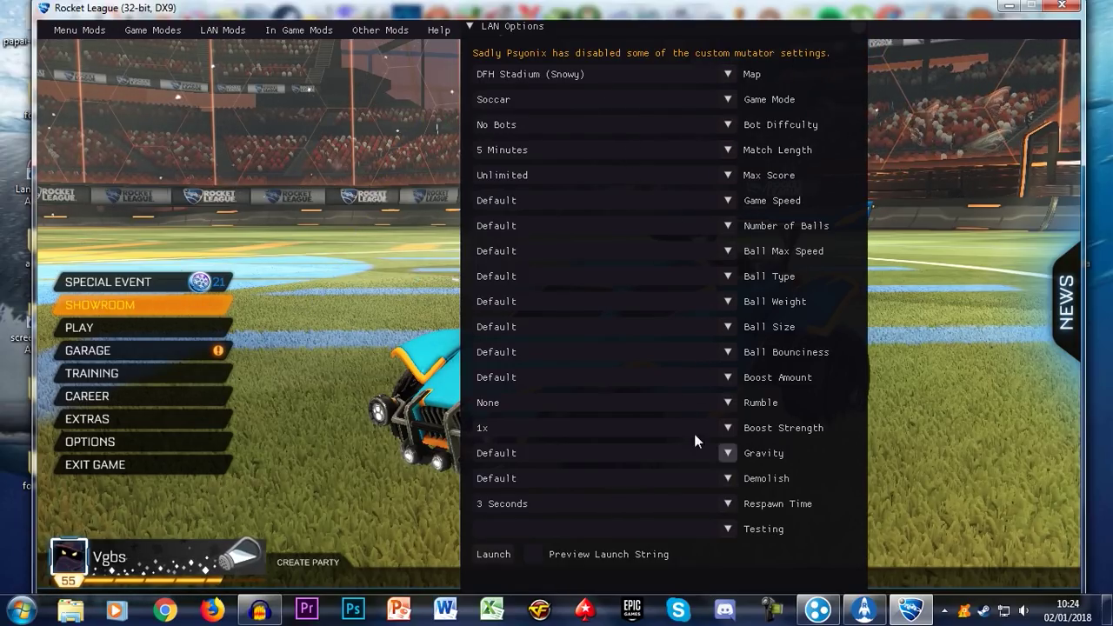
- Set Rumble to Default Rumble, launch the LAN match, then leave it back to the main menu
{"action": "left_click", "coordinate": [728, 403]}
{"action": "left_click", "coordinate": [583, 444]}
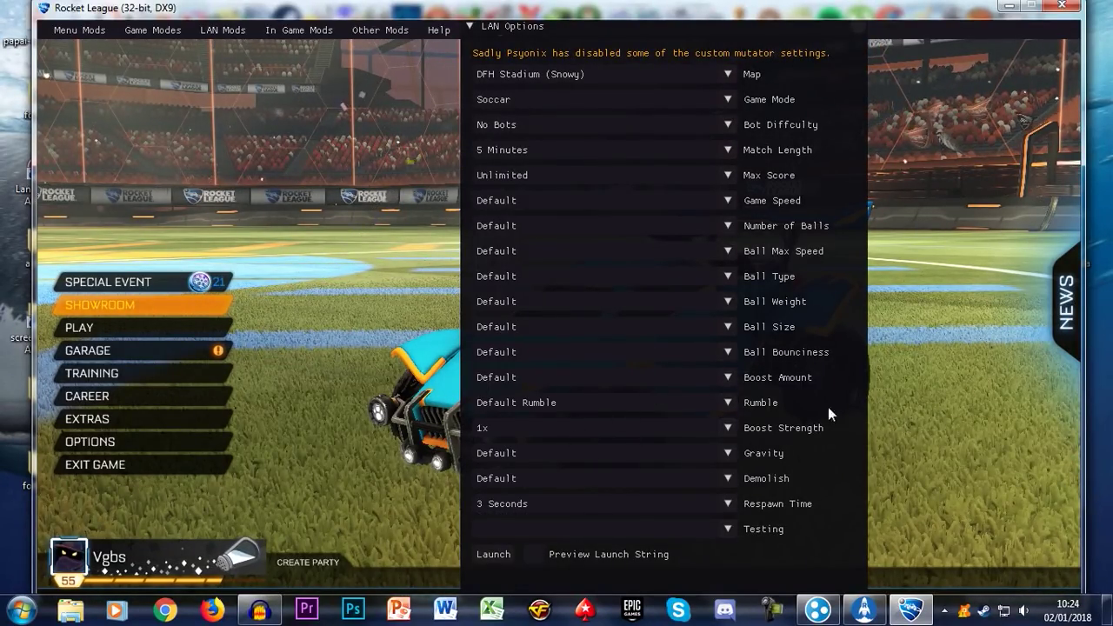
{"action": "left_click", "coordinate": [493, 553]}
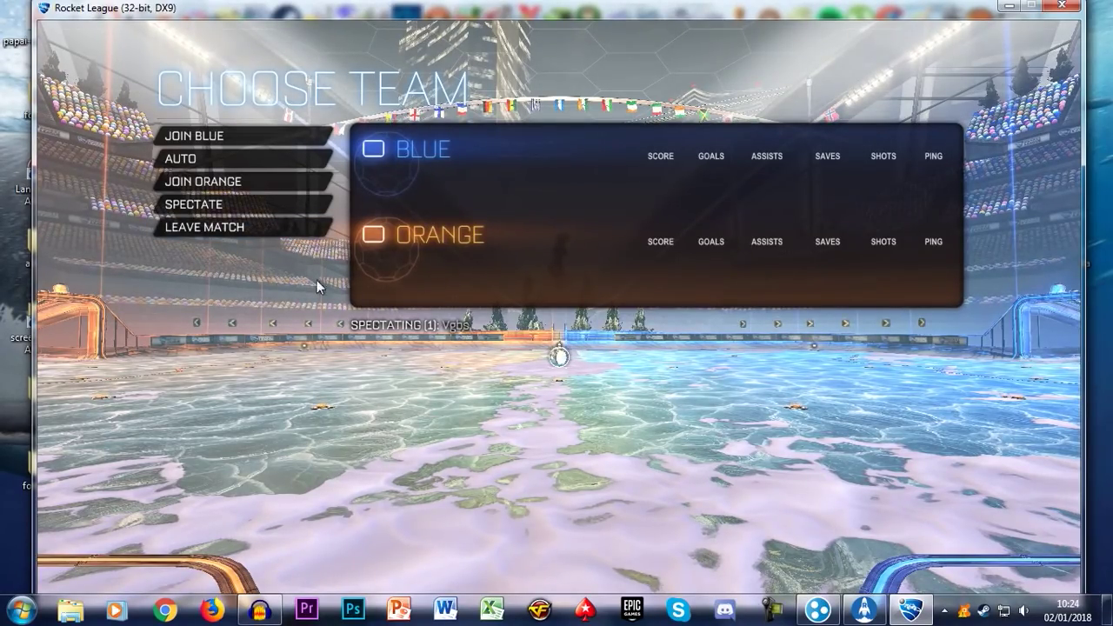
{"action": "left_click", "coordinate": [263, 226]}
{"action": "left_click", "coordinate": [497, 351]}
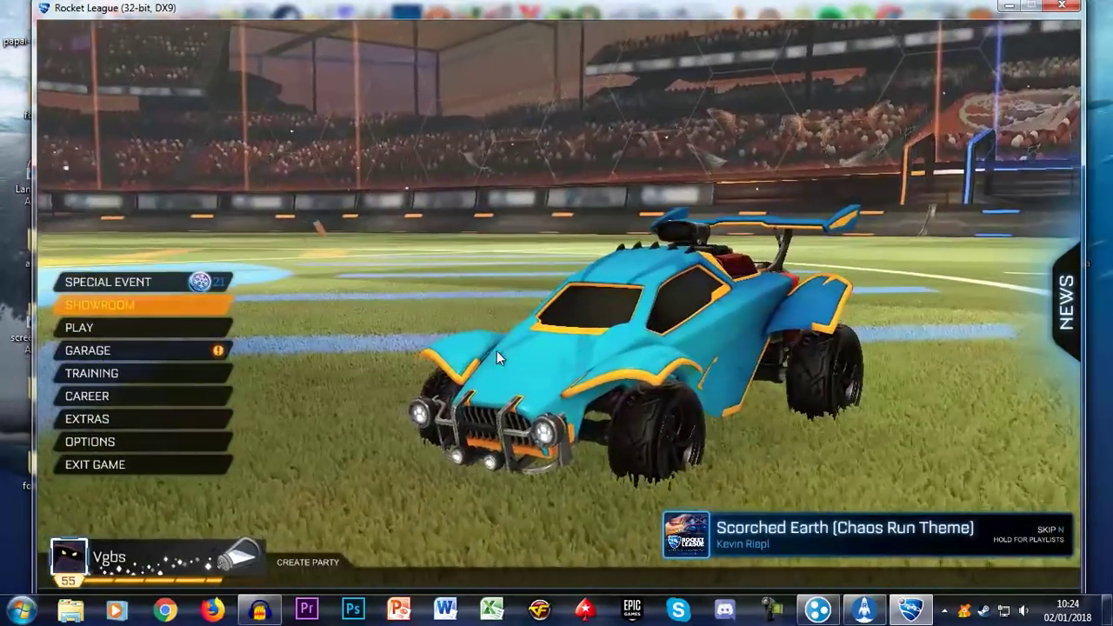
- Via LAN Mods > Join Server, try joining IP 12.3434.2332.121, which fails with Error 42
{"action": "key", "text": "Home"}
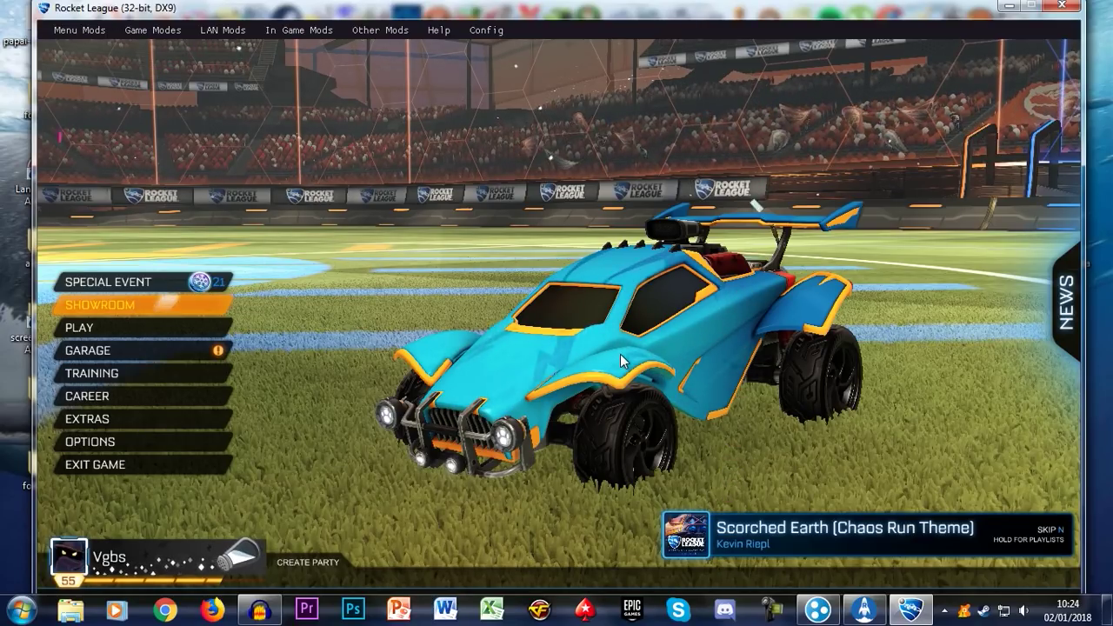
{"action": "left_click", "coordinate": [222, 30]}
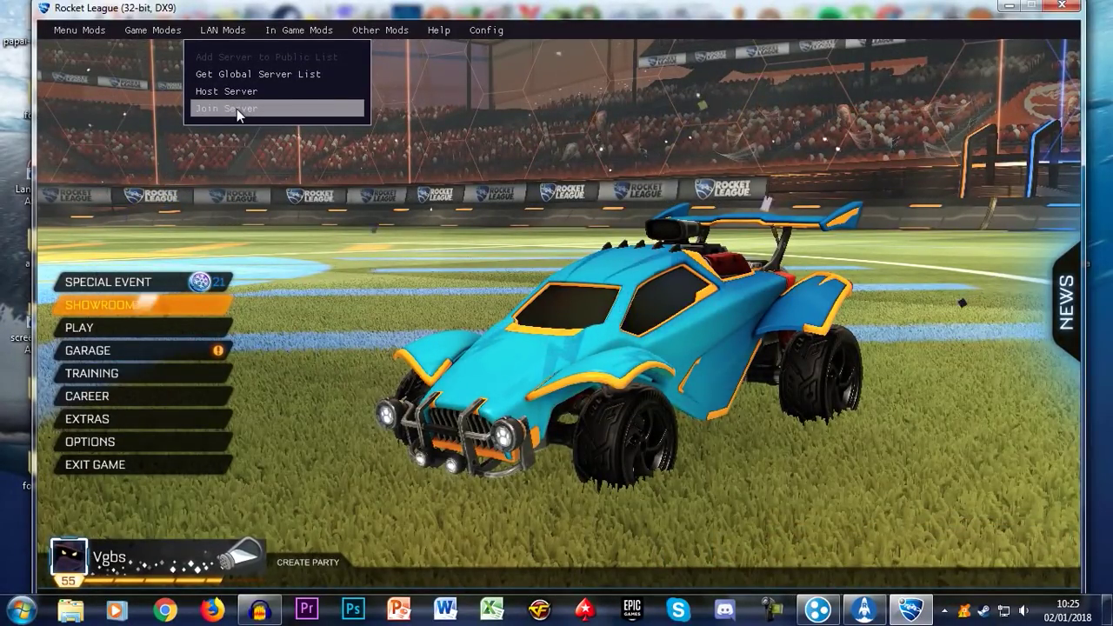
{"action": "left_click", "coordinate": [237, 109]}
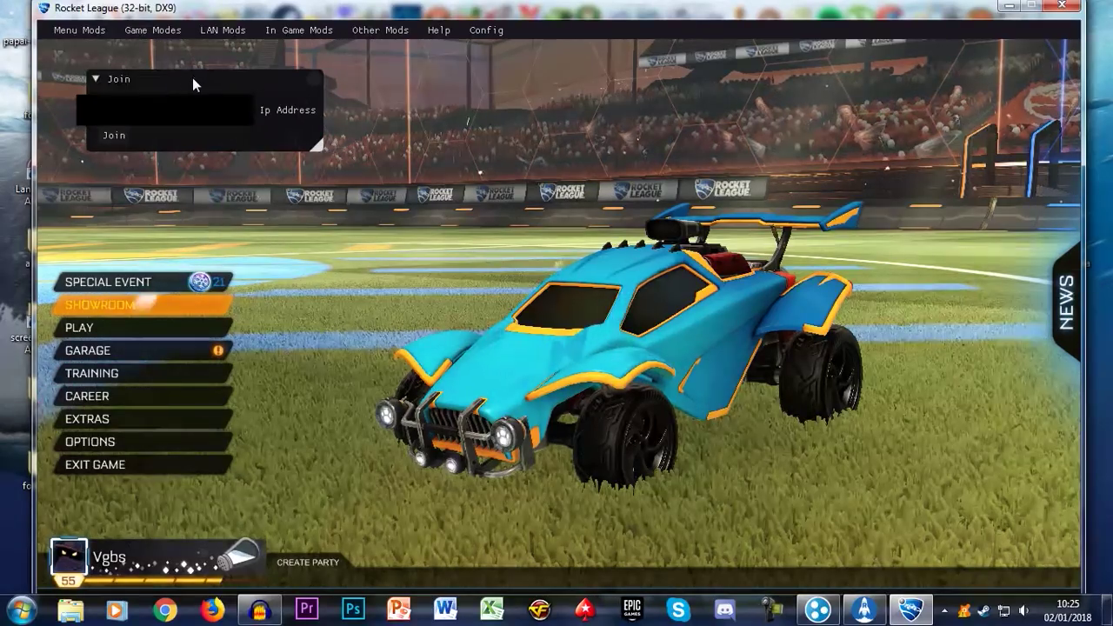
{"action": "left_click_drag", "start_coordinate": [192, 78], "coordinate": [216, 73]}
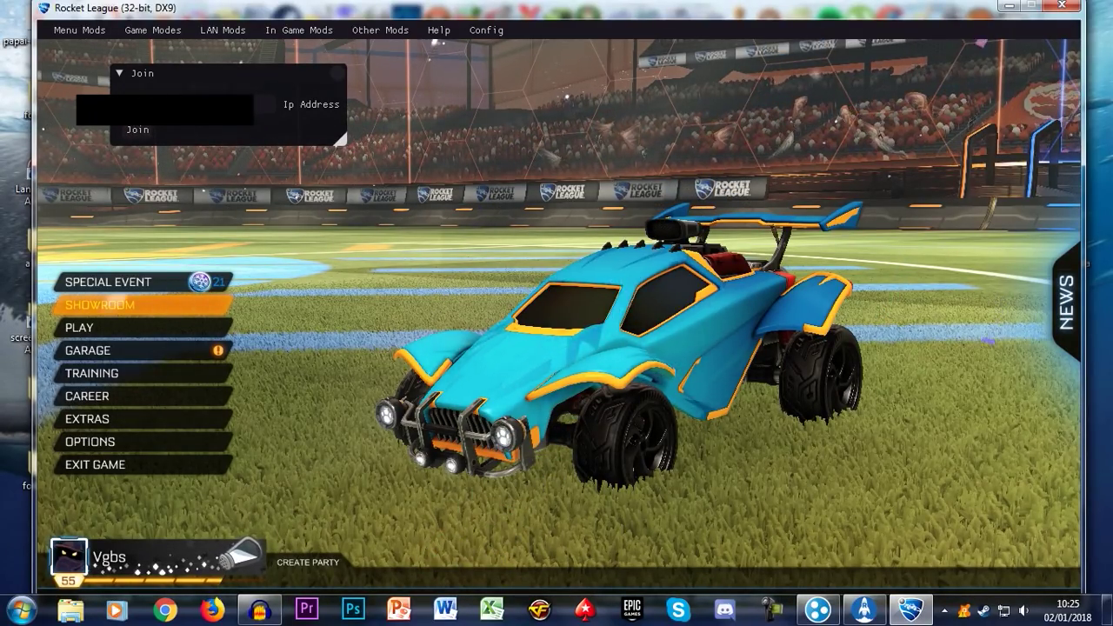
{"action": "left_click", "coordinate": [209, 108]}
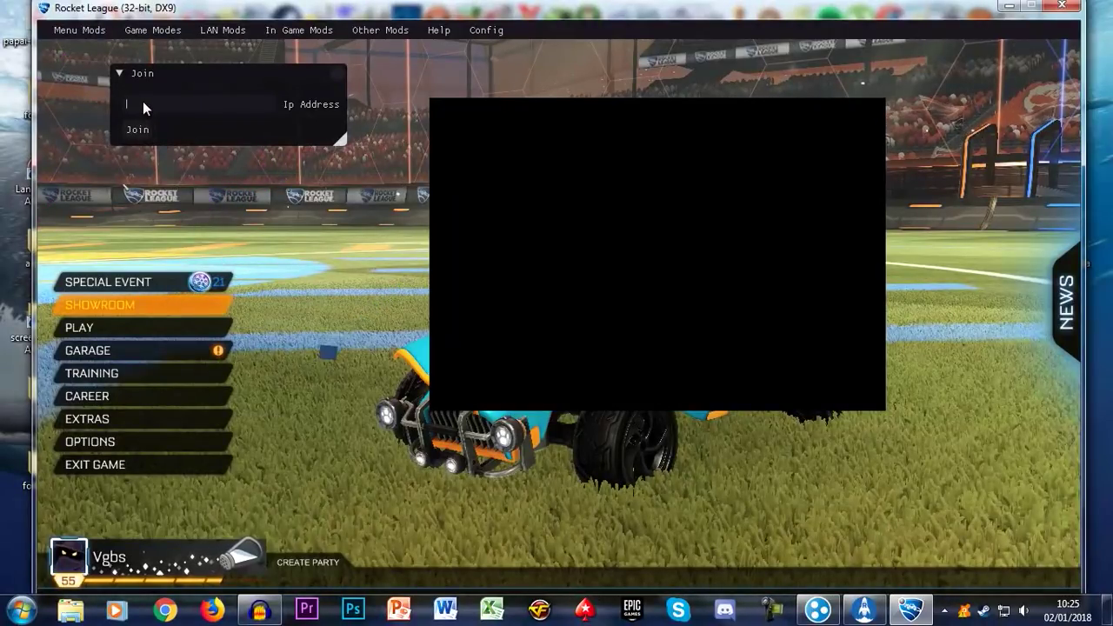
{"action": "left_click", "coordinate": [143, 101]}
{"action": "type", "text": "12.3434.2332.121"}
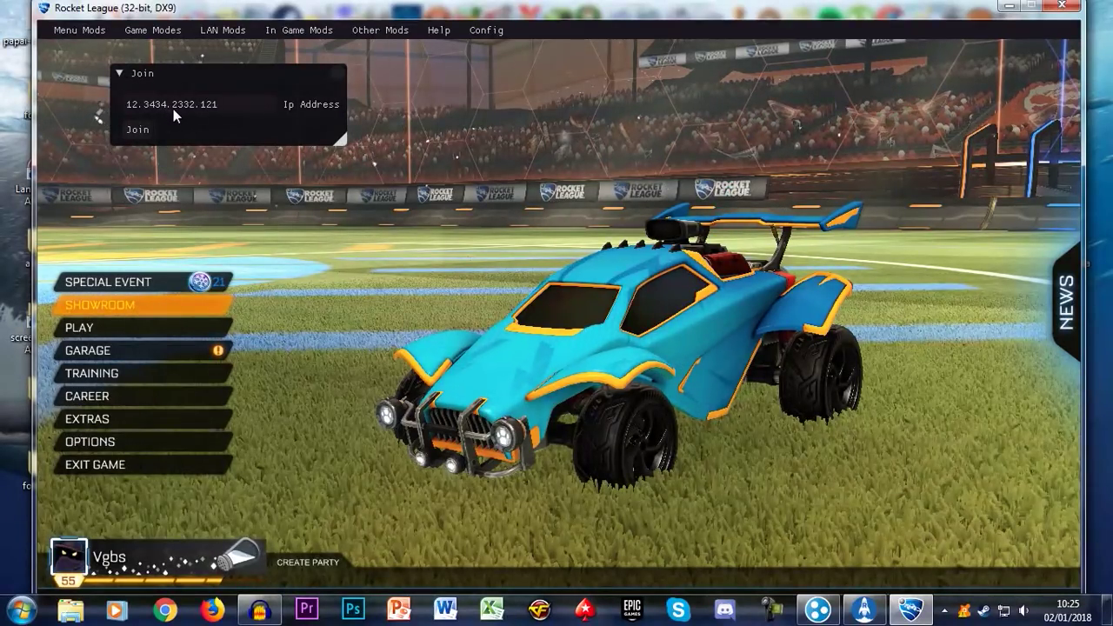
{"action": "left_click", "coordinate": [135, 130]}
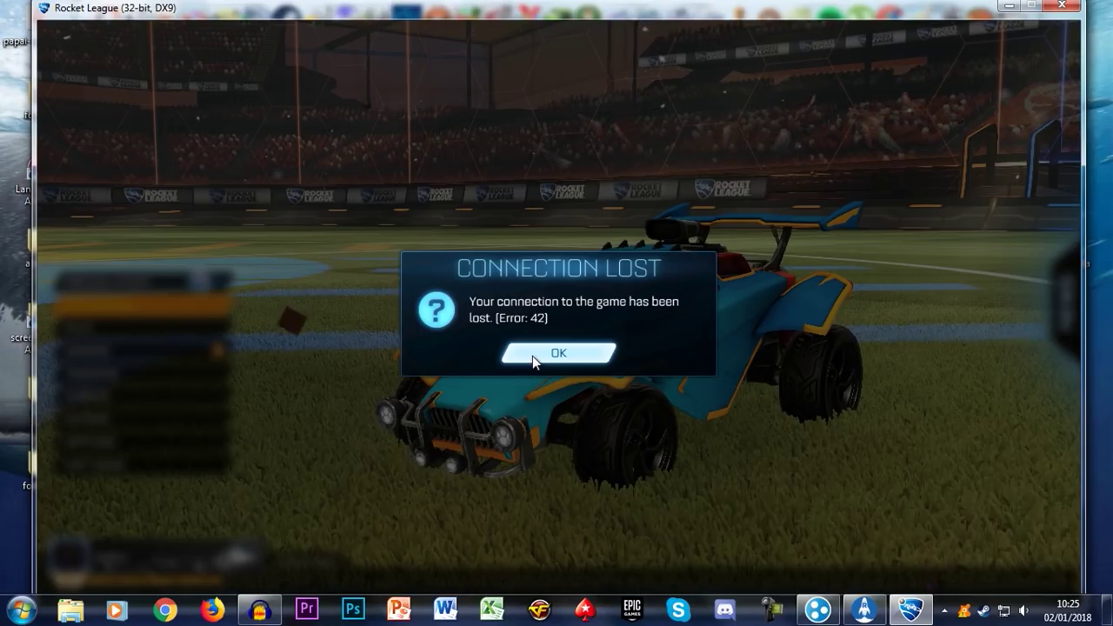
- Dismiss the Connection Lost error with OK to return to the main menu showroom
{"action": "left_click", "coordinate": [539, 353]}
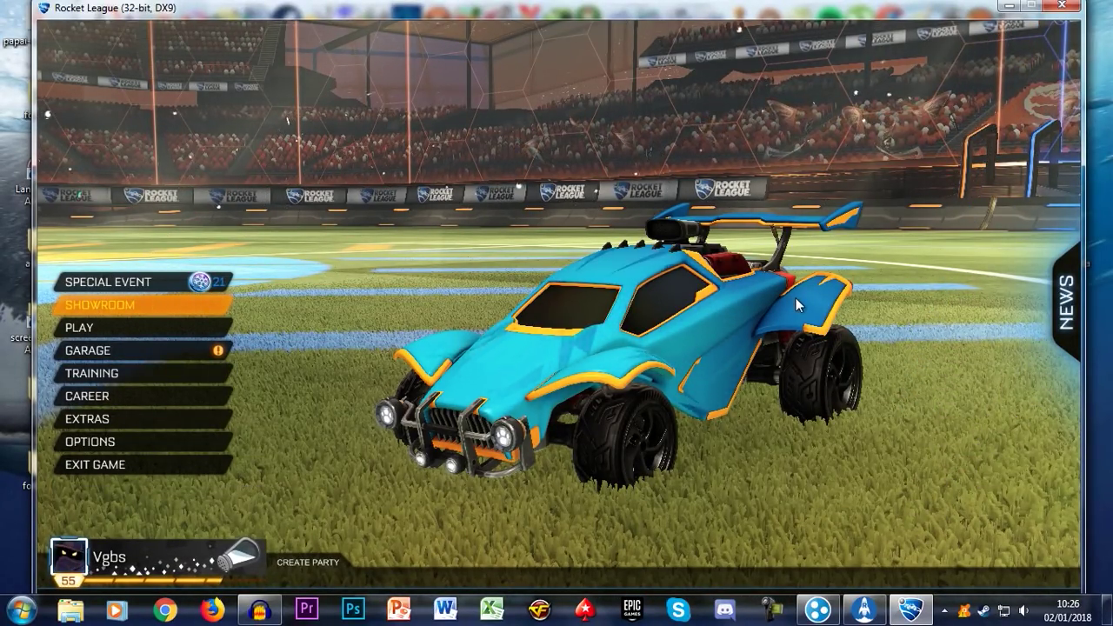
- Bring back the mod overlay, hide the join window and start LAN Mods Host Server setup
{"action": "key", "text": "Insert"}
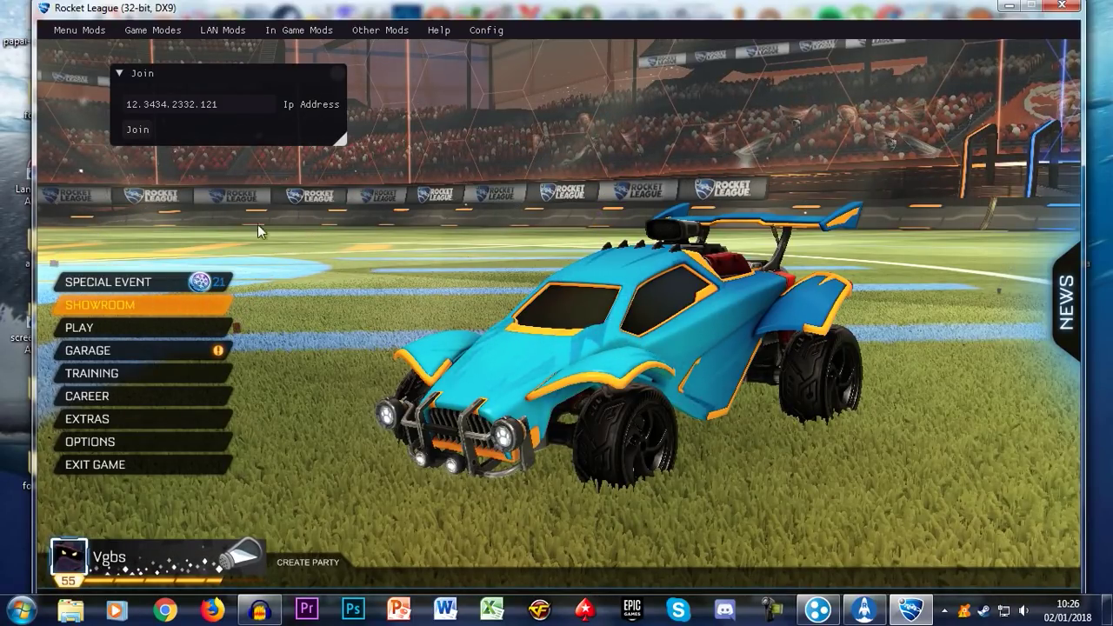
{"action": "left_click", "coordinate": [231, 27]}
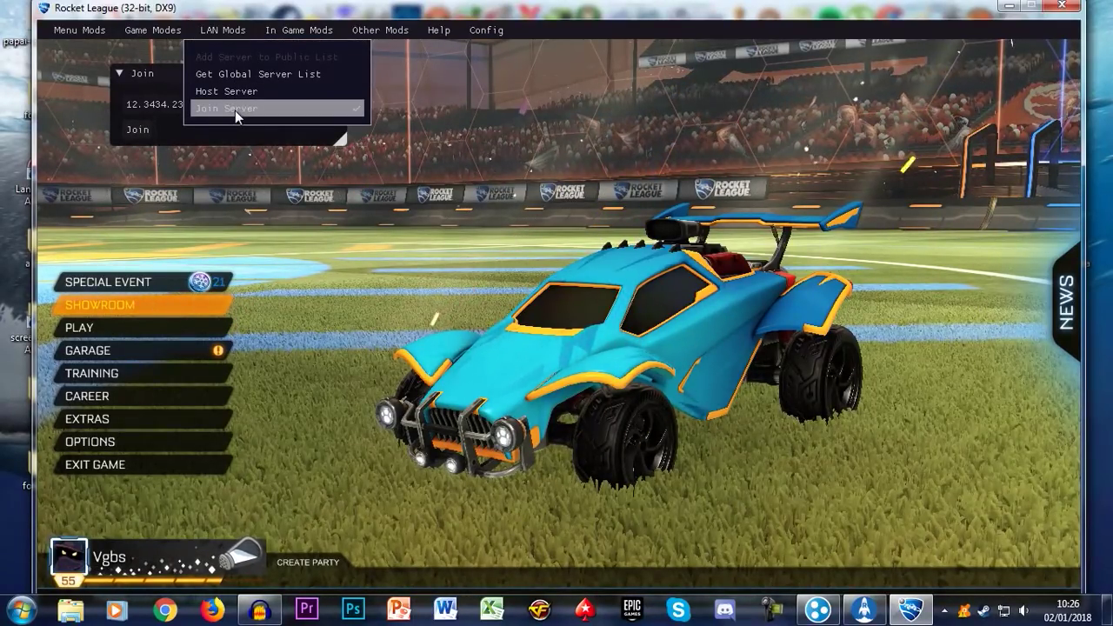
{"action": "left_click", "coordinate": [235, 110]}
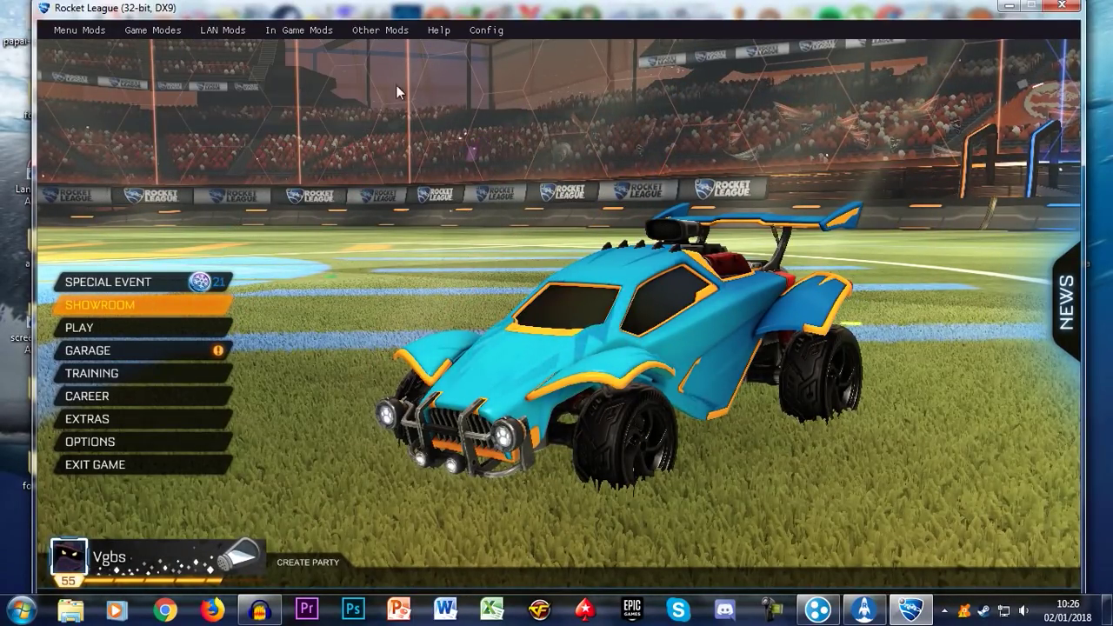
{"action": "left_click", "coordinate": [223, 29]}
{"action": "left_click", "coordinate": [226, 88]}
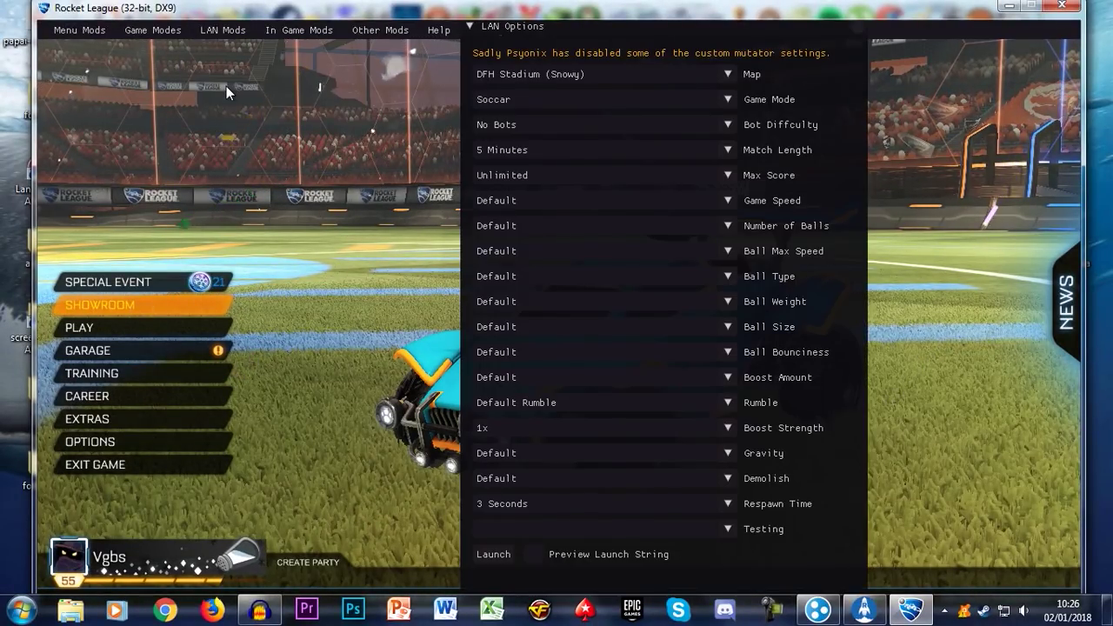
- Host on Underpass (Rocket Labs) with Rumble None and Unlimited boost, then launch
{"action": "left_click", "coordinate": [722, 77]}
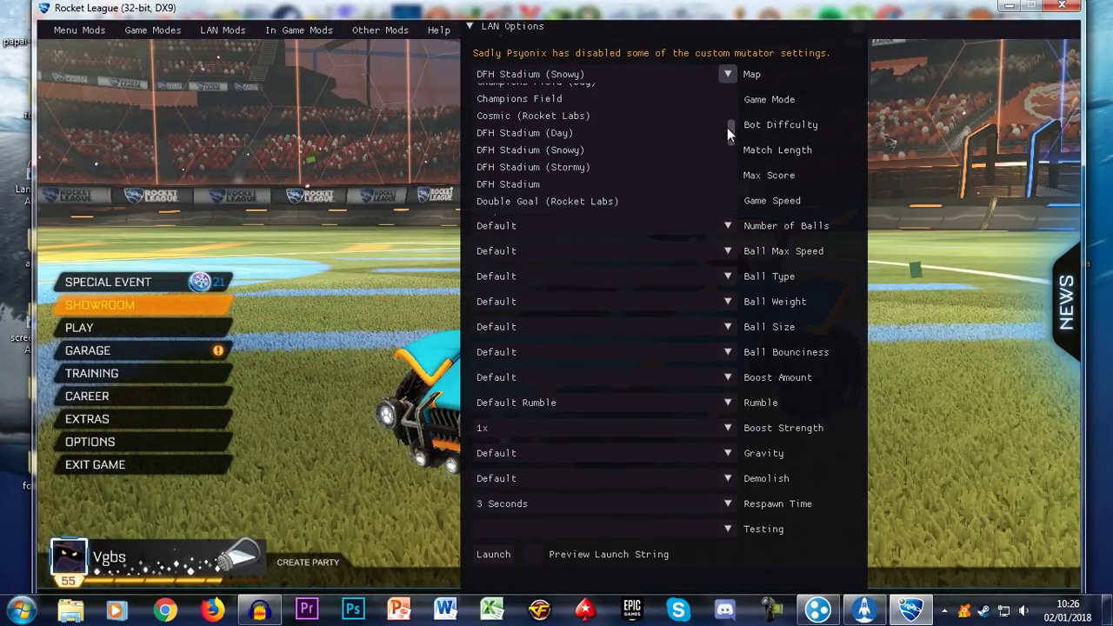
{"action": "left_click_drag", "start_coordinate": [734, 130], "coordinate": [738, 175]}
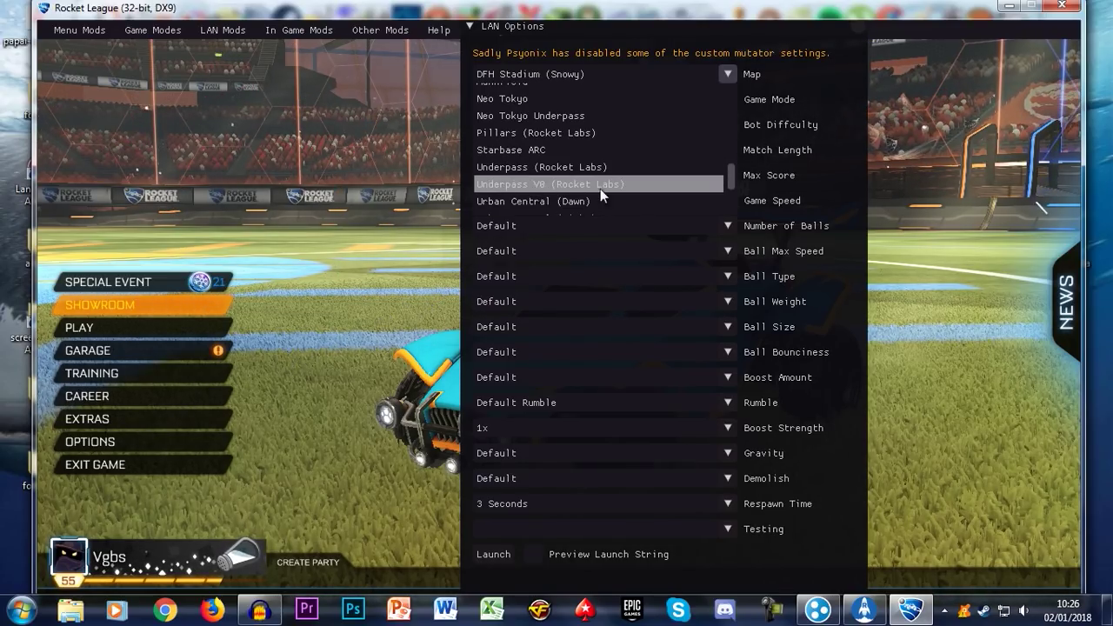
{"action": "left_click", "coordinate": [527, 171]}
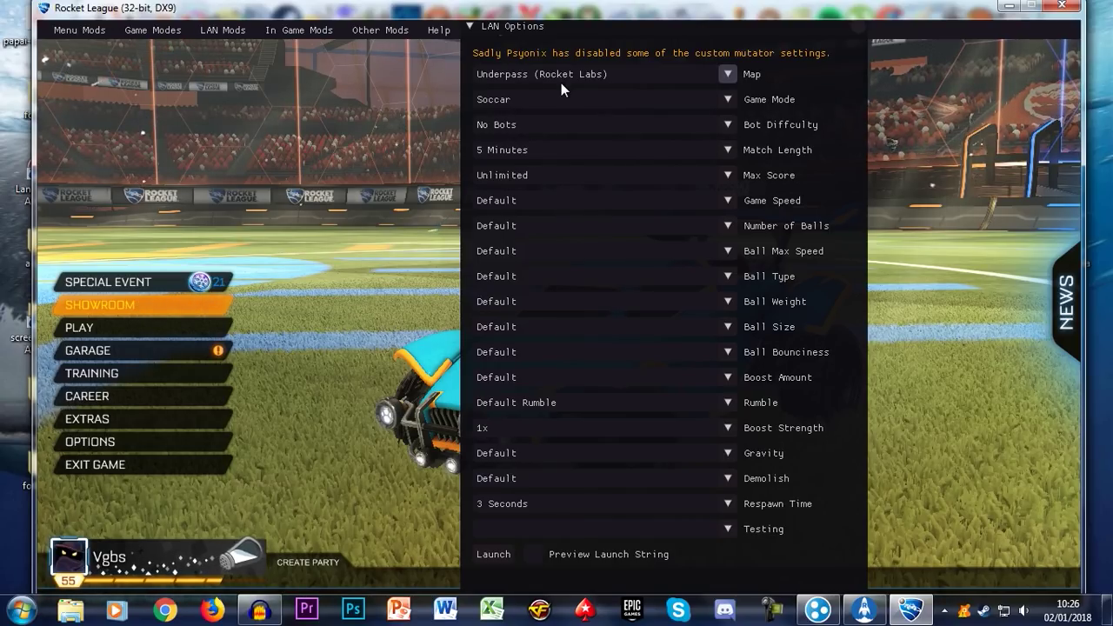
{"action": "left_click", "coordinate": [722, 409]}
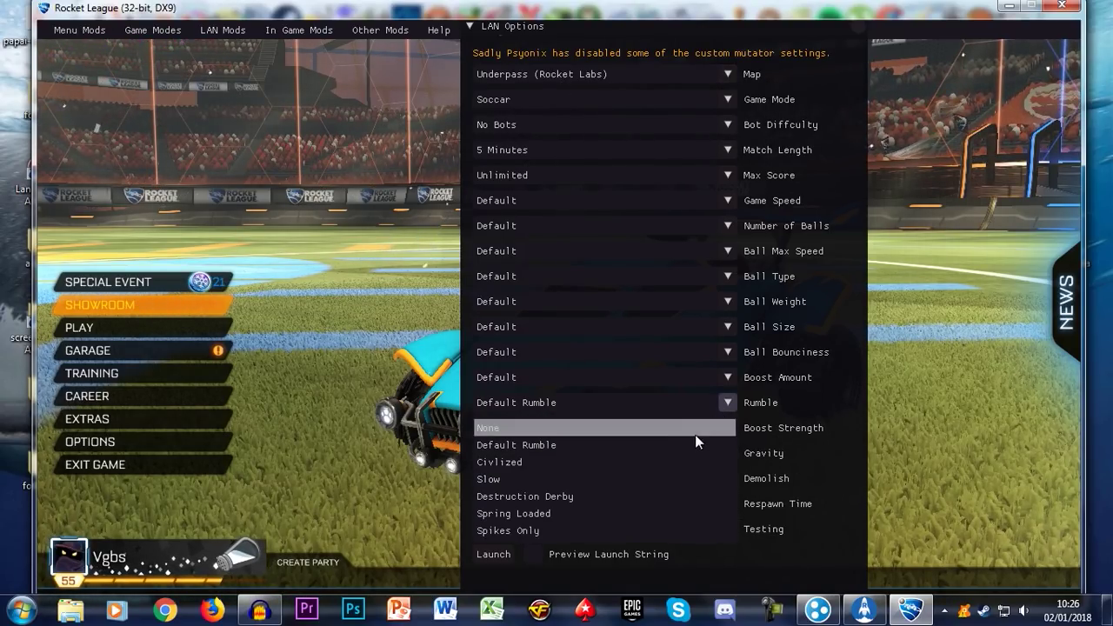
{"action": "left_click", "coordinate": [650, 430]}
{"action": "left_click", "coordinate": [729, 377]}
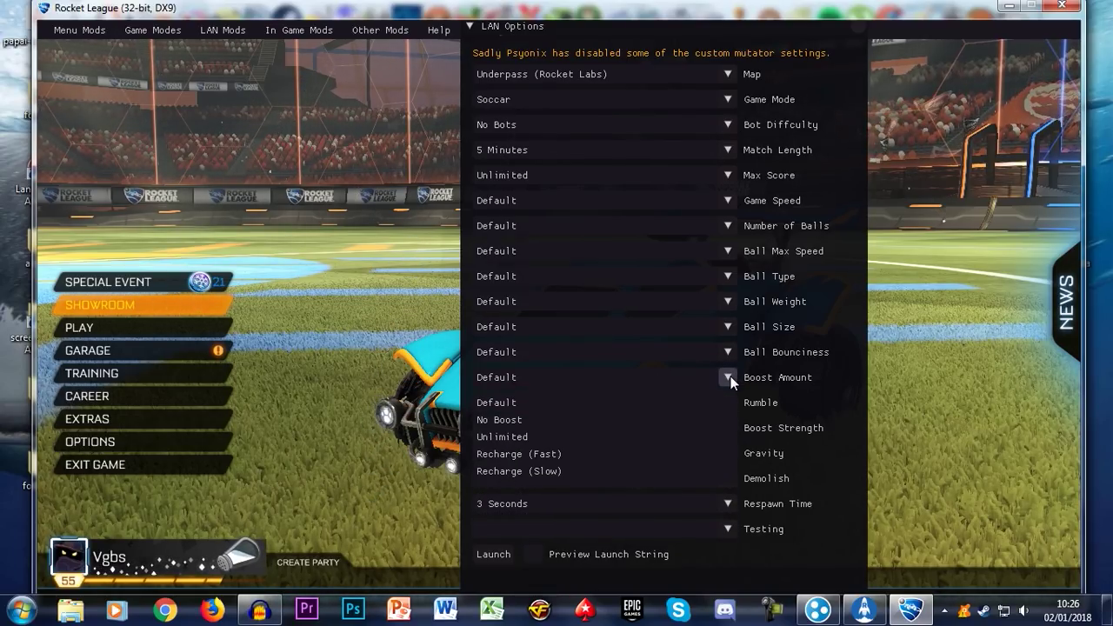
{"action": "left_click", "coordinate": [600, 437]}
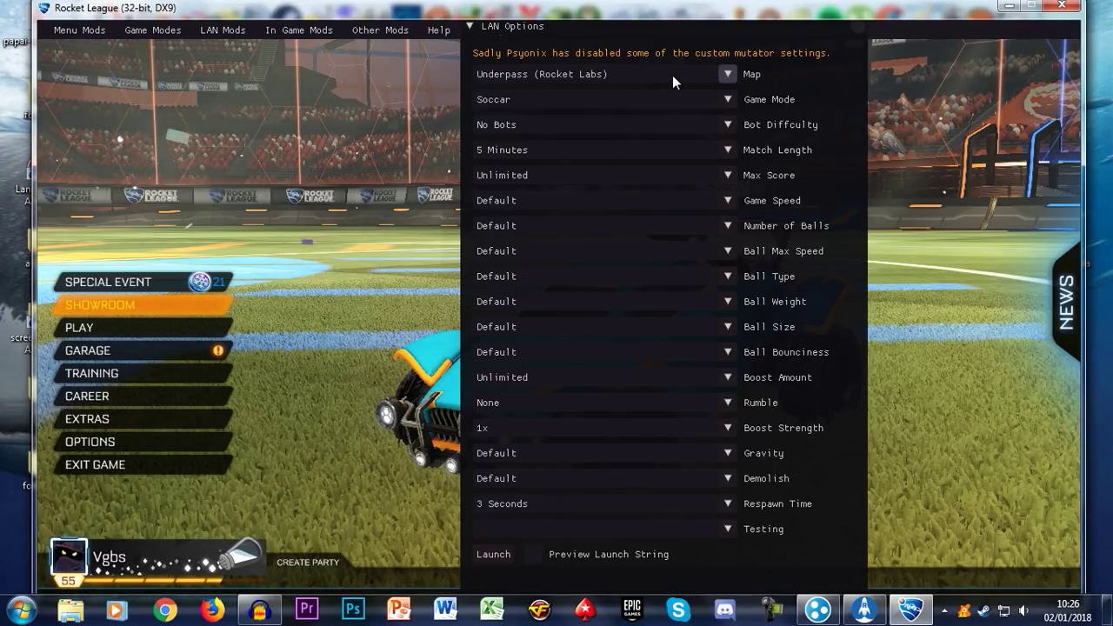
{"action": "left_click", "coordinate": [484, 557]}
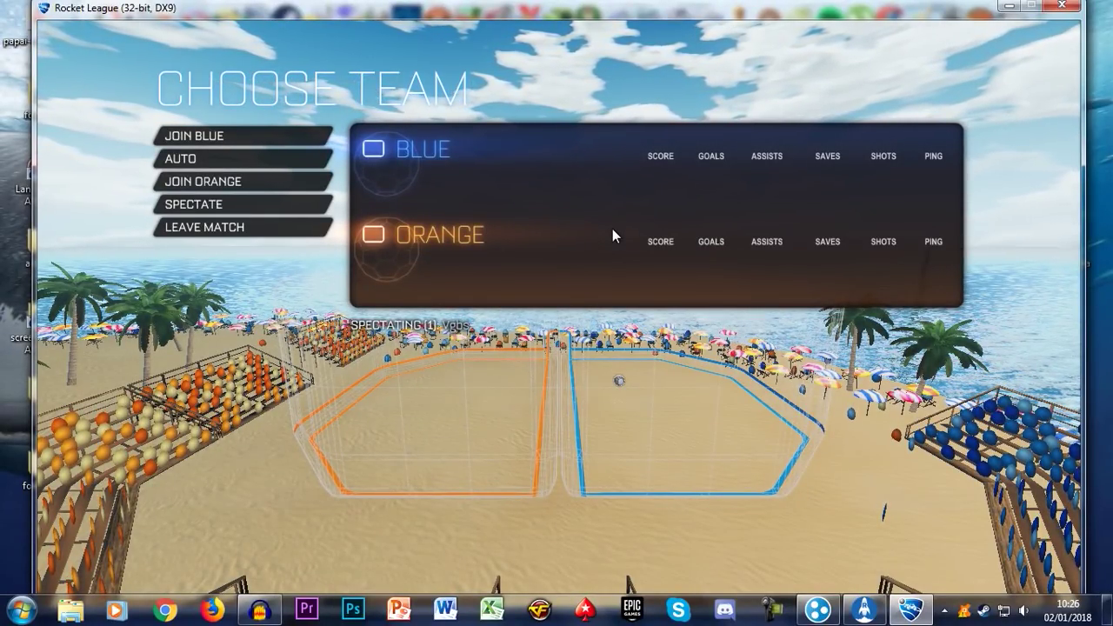
- Check the IP in the LAN Mods Join Server window, hide the overlay and join Orange
{"action": "key", "text": "F1"}
{"action": "left_click", "coordinate": [222, 30]}
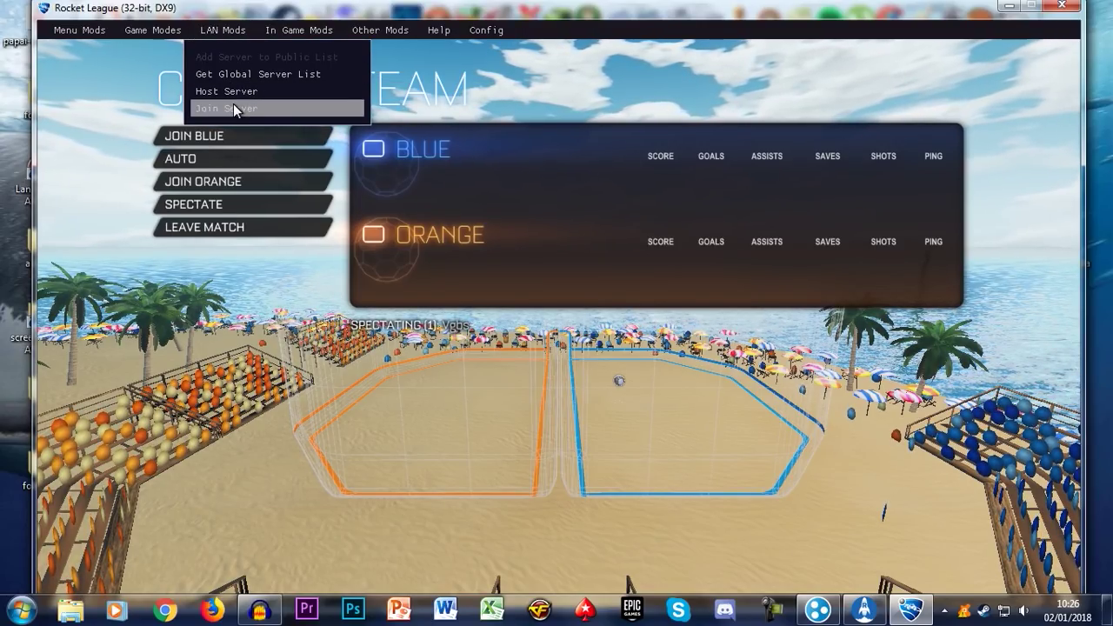
{"action": "left_click", "coordinate": [230, 106]}
{"action": "key", "text": "ctrl+a"}
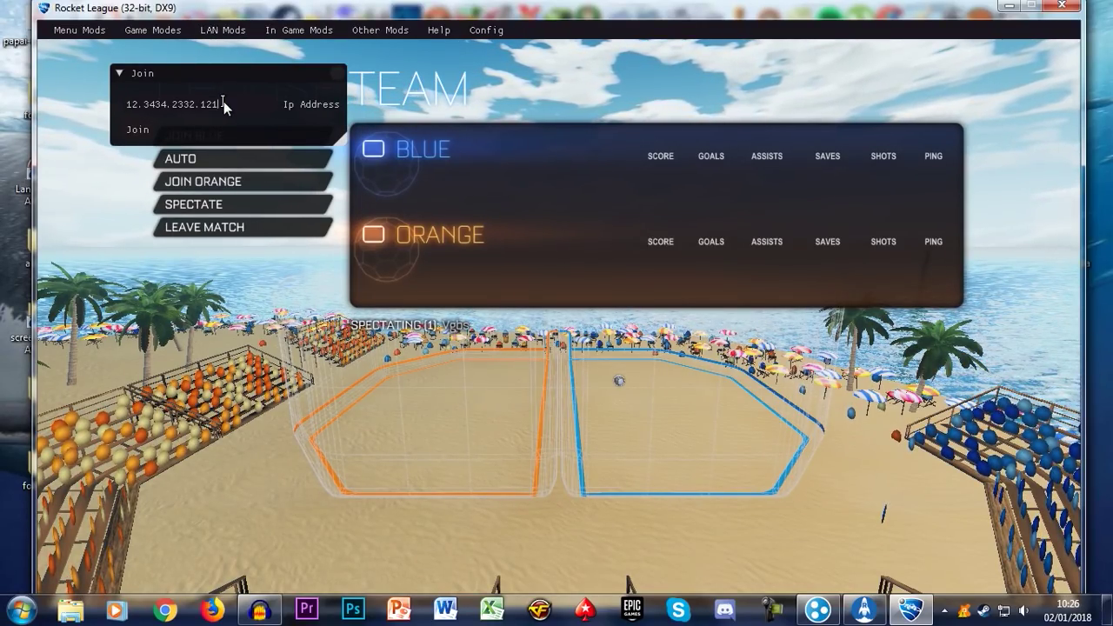
{"action": "left_click", "coordinate": [547, 459]}
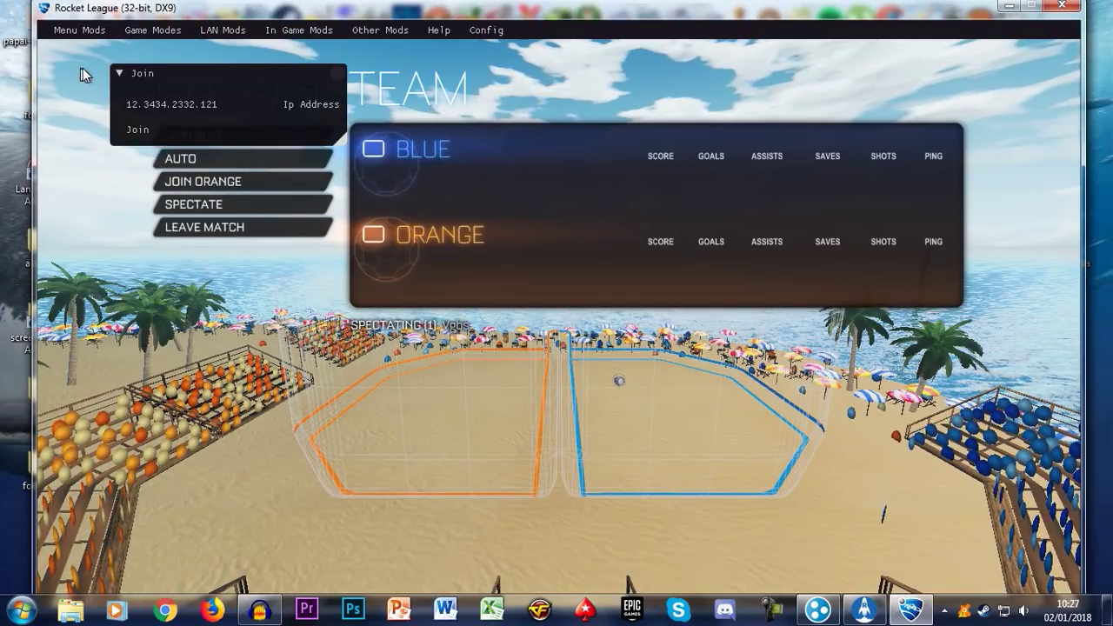
{"action": "key", "text": "Home"}
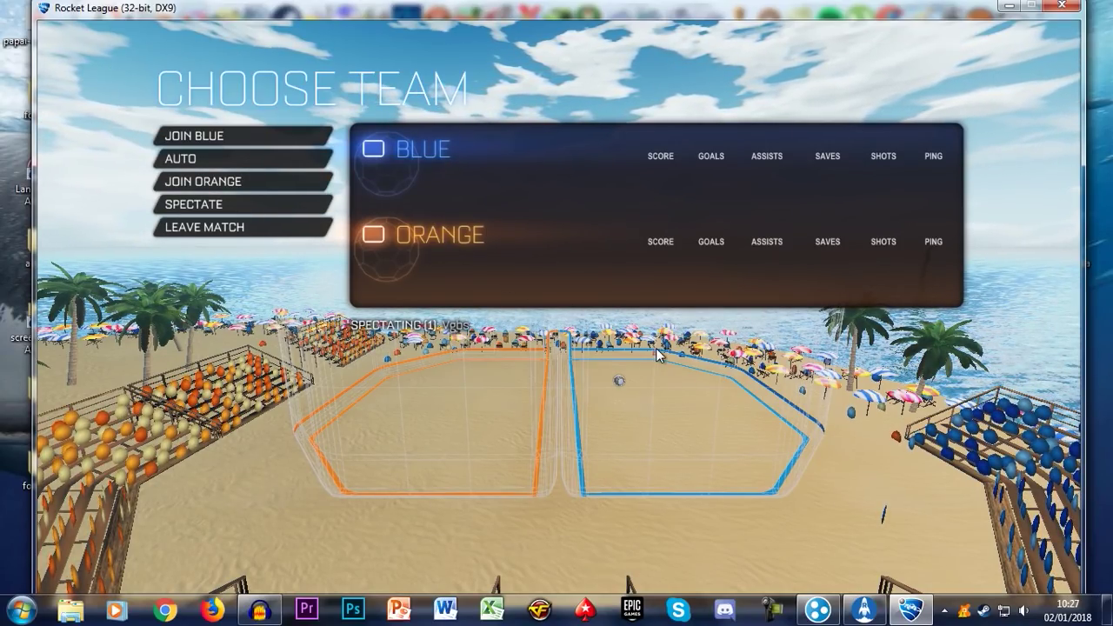
{"action": "left_click", "coordinate": [260, 185]}
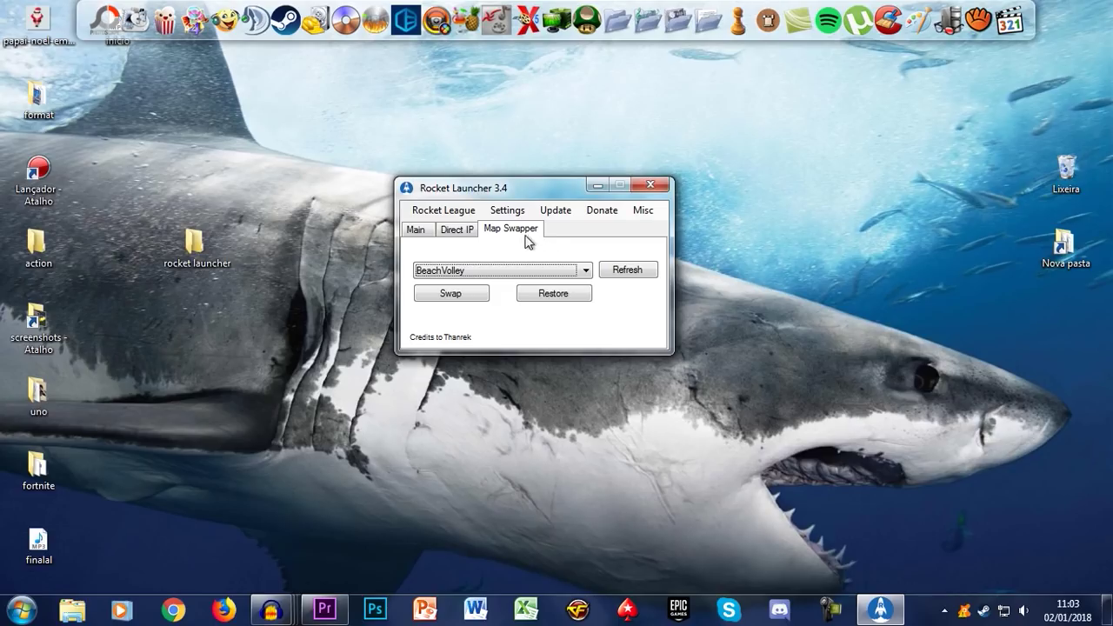
- Swap the Halfpipe custom map in place of BeachVolley and acknowledge the success message
{"action": "left_click_drag", "start_coordinate": [473, 188], "coordinate": [466, 188]}
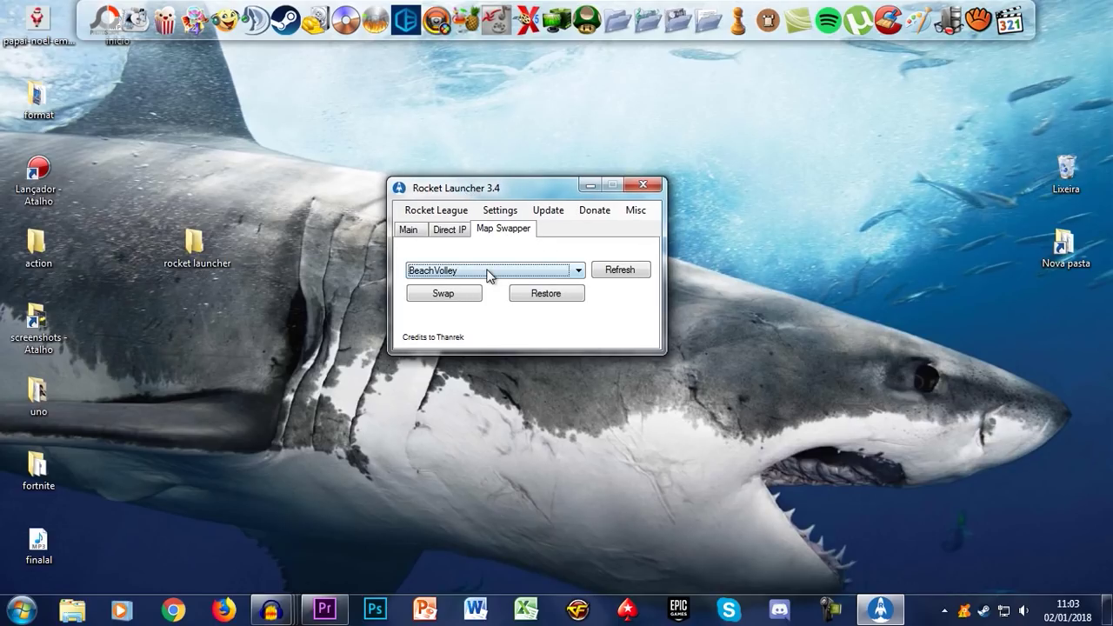
{"action": "left_click", "coordinate": [489, 271]}
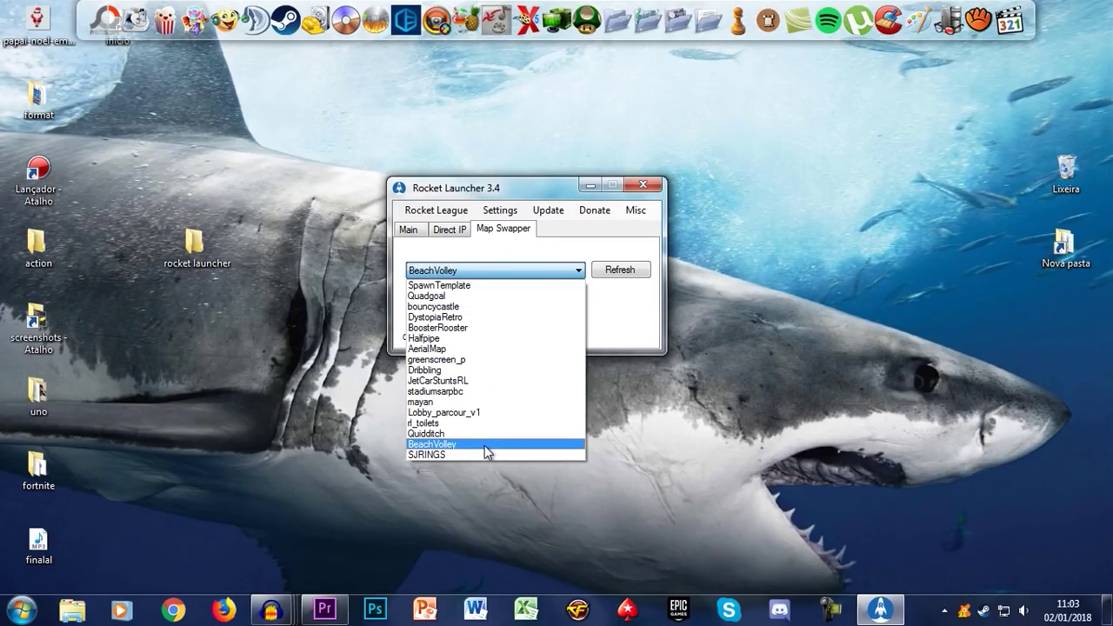
{"action": "left_click", "coordinate": [611, 299]}
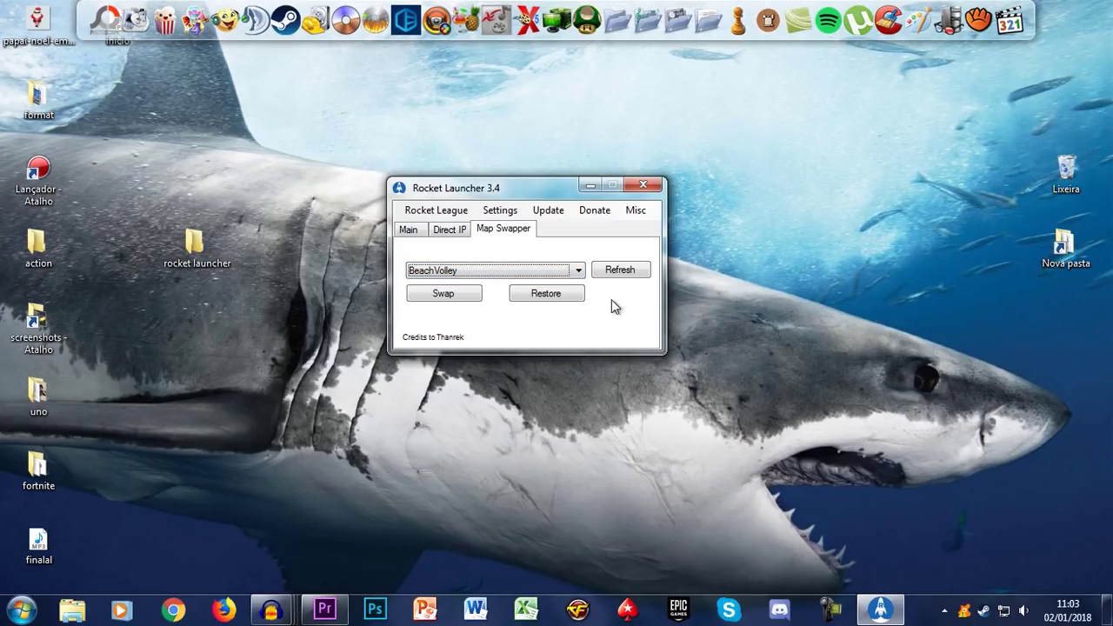
{"action": "left_click", "coordinate": [525, 271]}
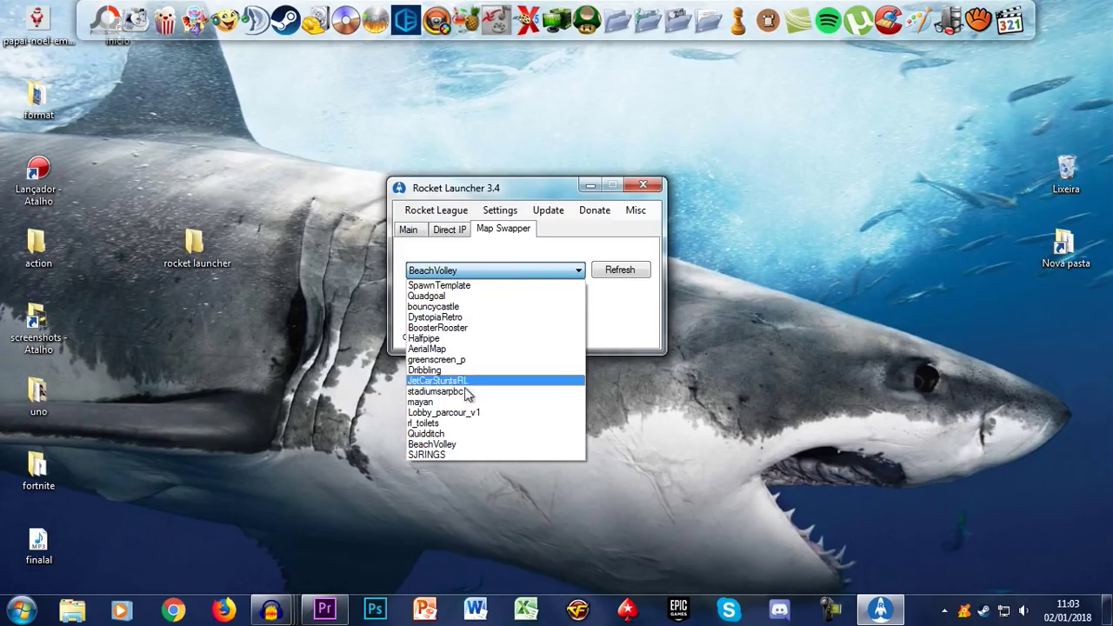
{"action": "left_click", "coordinate": [448, 342]}
{"action": "left_click", "coordinate": [459, 299]}
{"action": "left_click", "coordinate": [670, 365]}
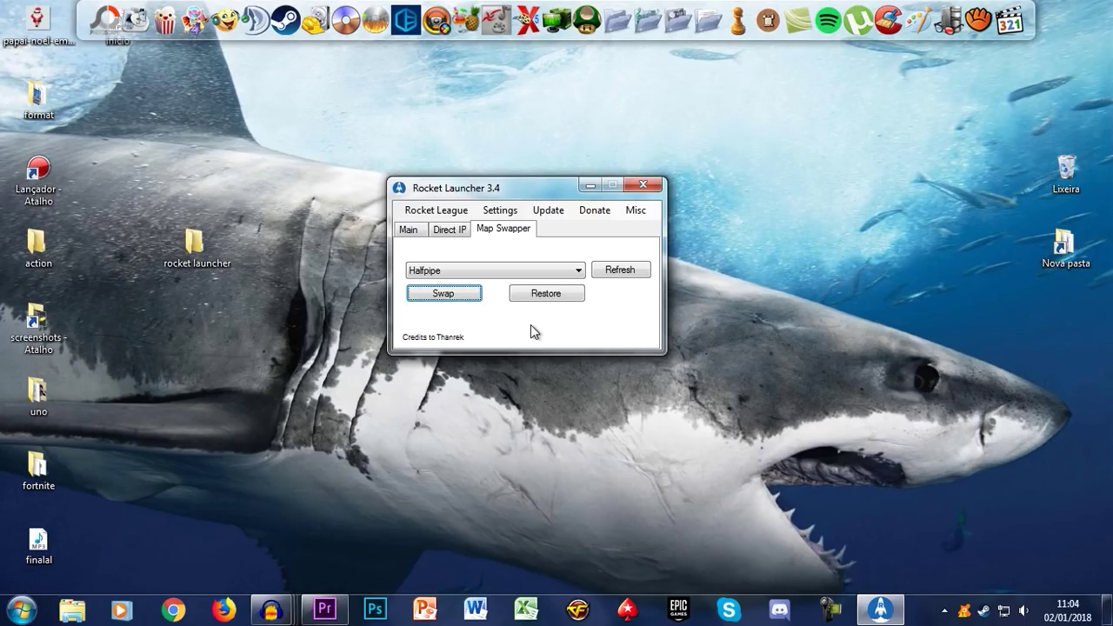
- Recheck the custom map list, leaving Halfpipe selected
{"action": "left_click", "coordinate": [498, 270]}
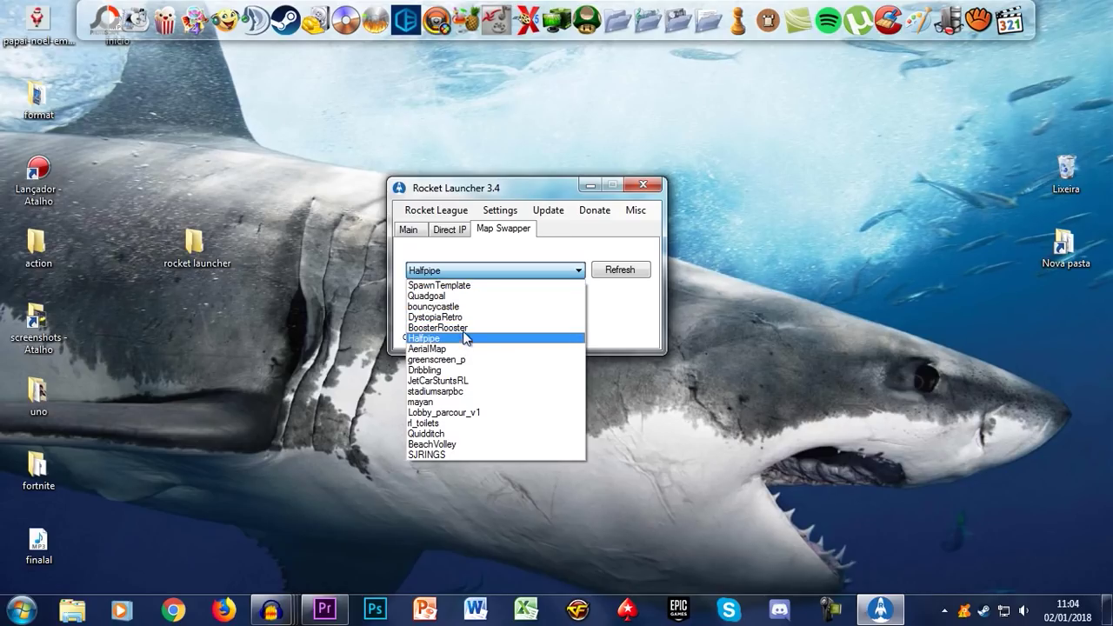
{"action": "left_click", "coordinate": [470, 268]}
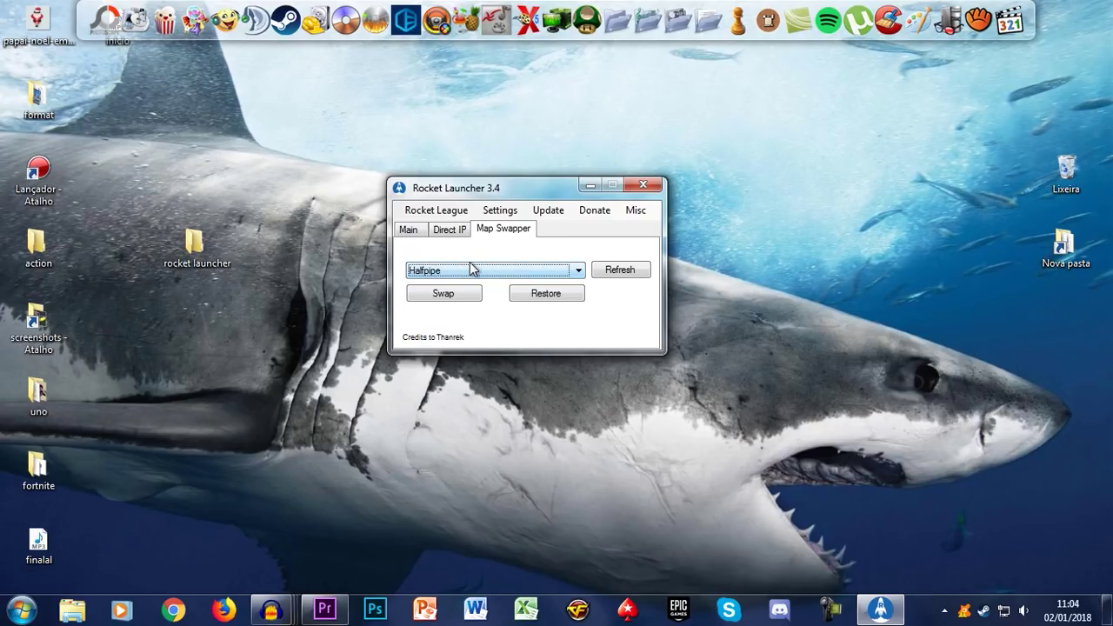
{"action": "left_click", "coordinate": [471, 268]}
{"action": "left_click", "coordinate": [629, 318]}
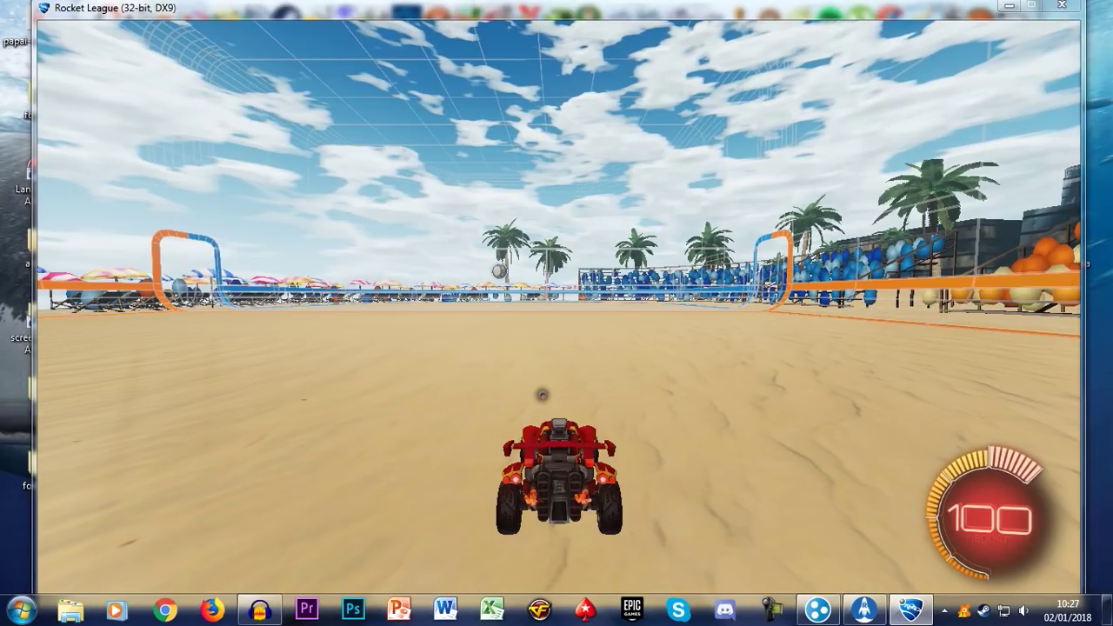
- Leave the LAN match from the Esc menu's LEAVE MATCH and confirm with Yes
{"action": "key", "text": "Escape"}
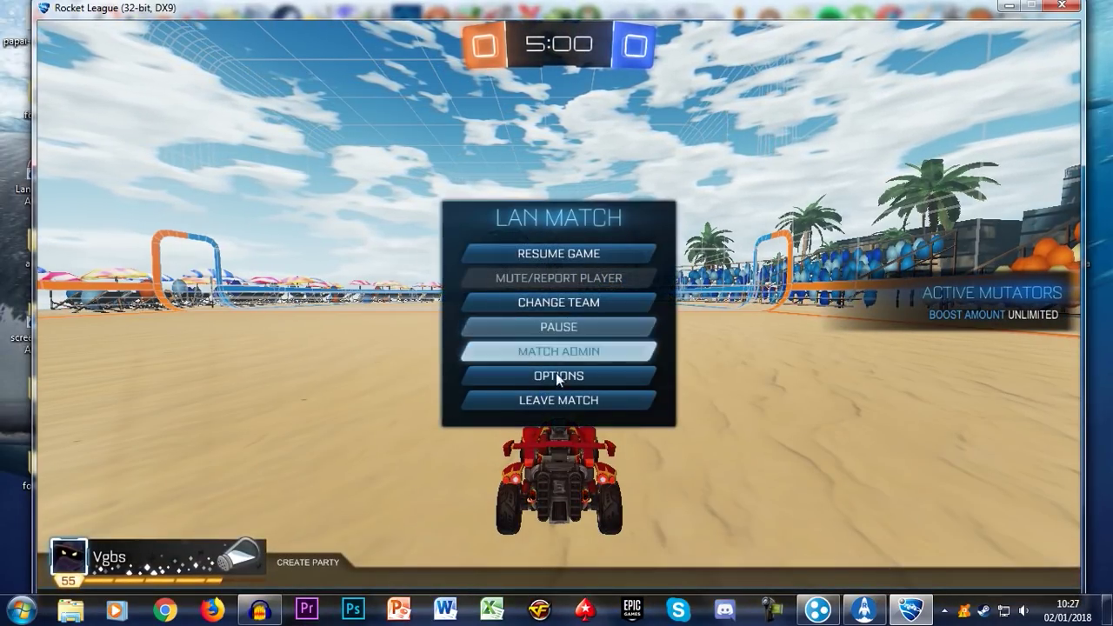
{"action": "left_click", "coordinate": [528, 401]}
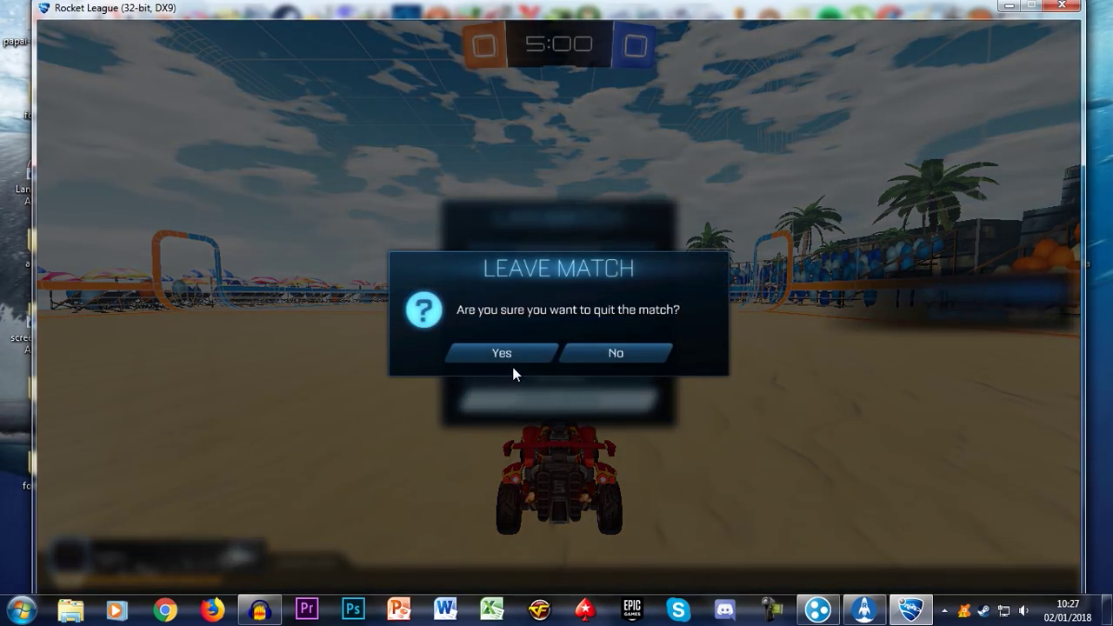
{"action": "left_click", "coordinate": [508, 359]}
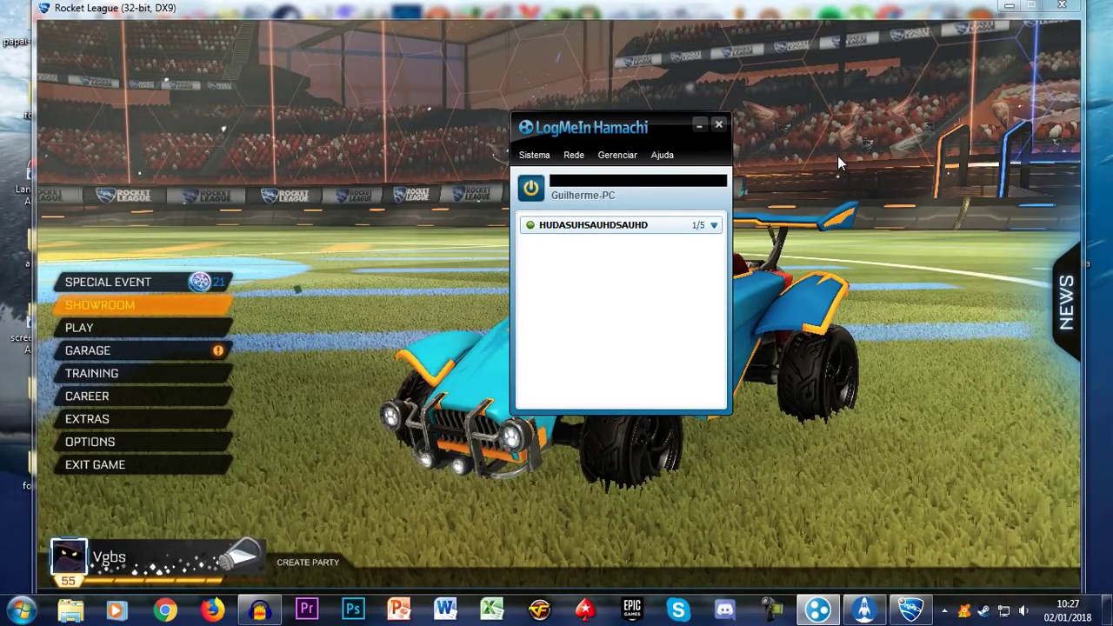
- Bring the Rocket League window back in front of LogMeIn Hamachi
{"action": "left_click", "coordinate": [852, 248]}
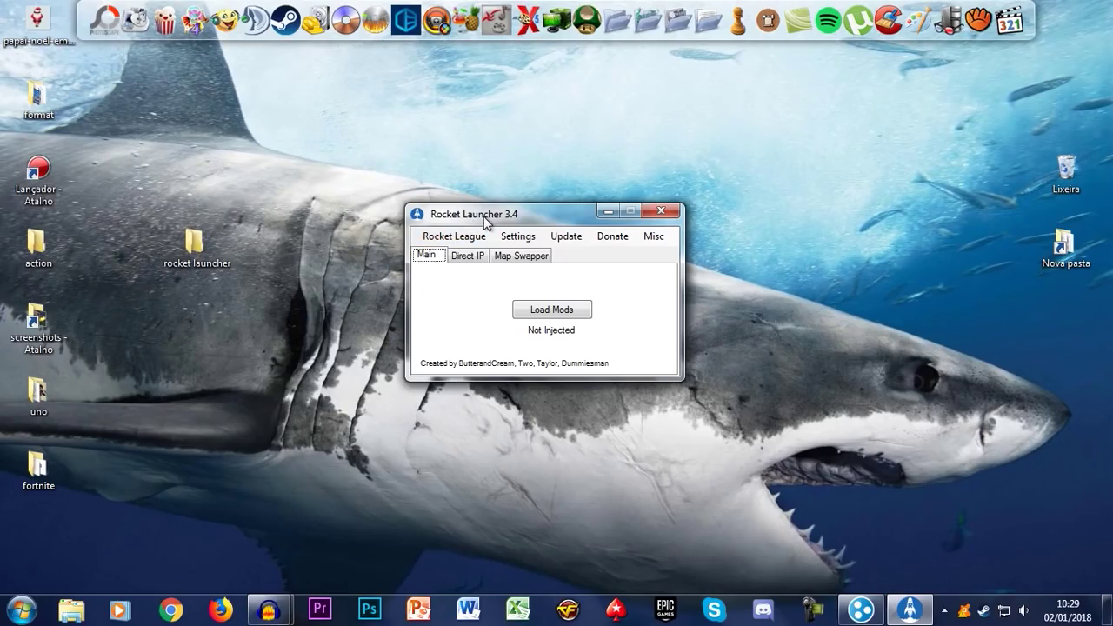
- Drag the Rocket Launcher 3.4 window slightly up and to the left
{"action": "left_click_drag", "start_coordinate": [485, 221], "coordinate": [474, 195]}
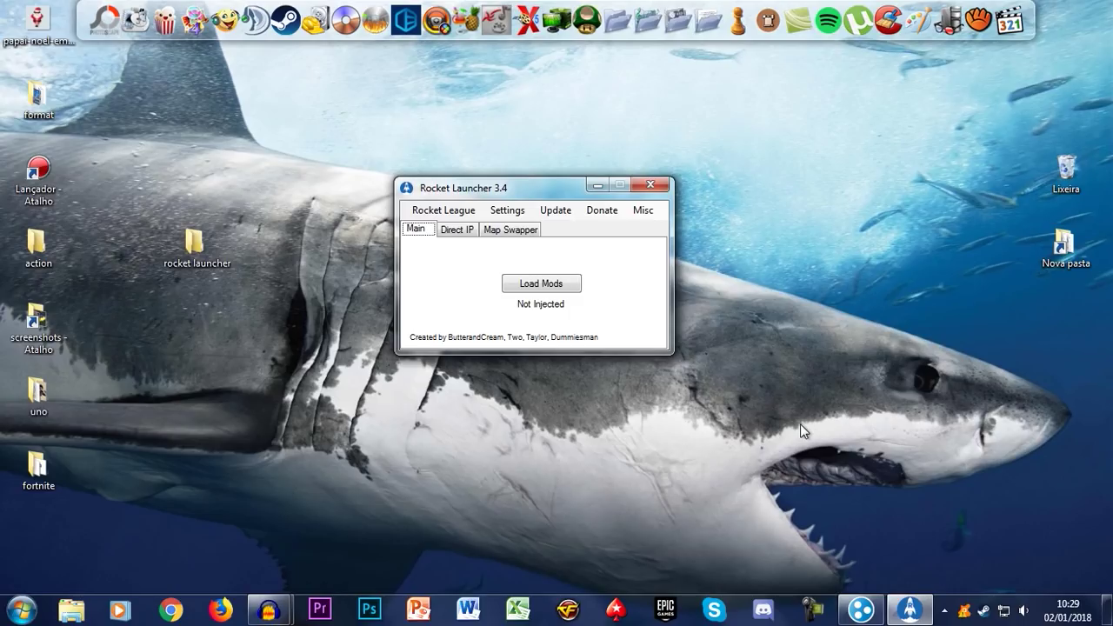